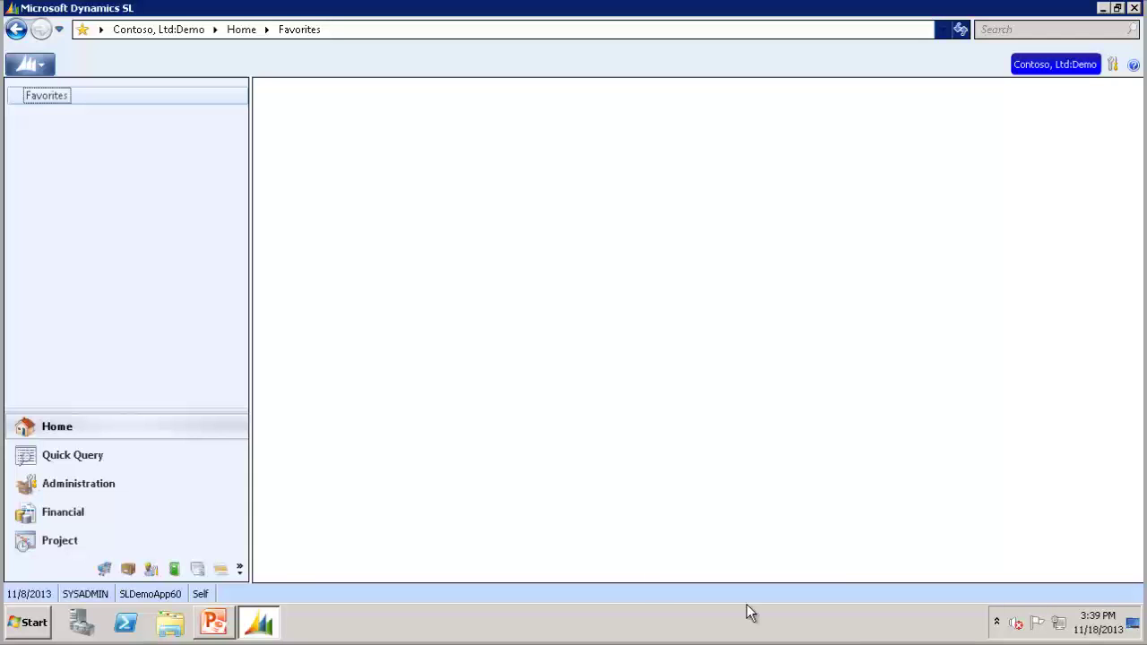
Open the Quick Voucher and Pre-Payment Entry form from the Accounts Payable module in the Financial area
{"action": "left_click", "coordinate": [67, 522]}
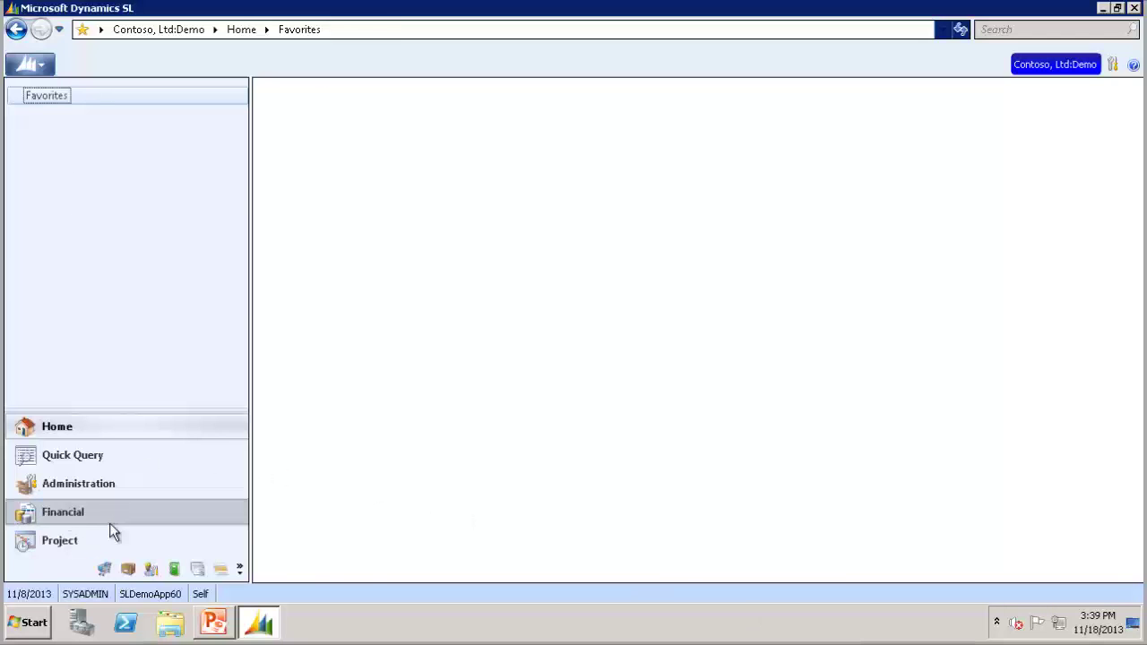
{"action": "left_click", "coordinate": [77, 95]}
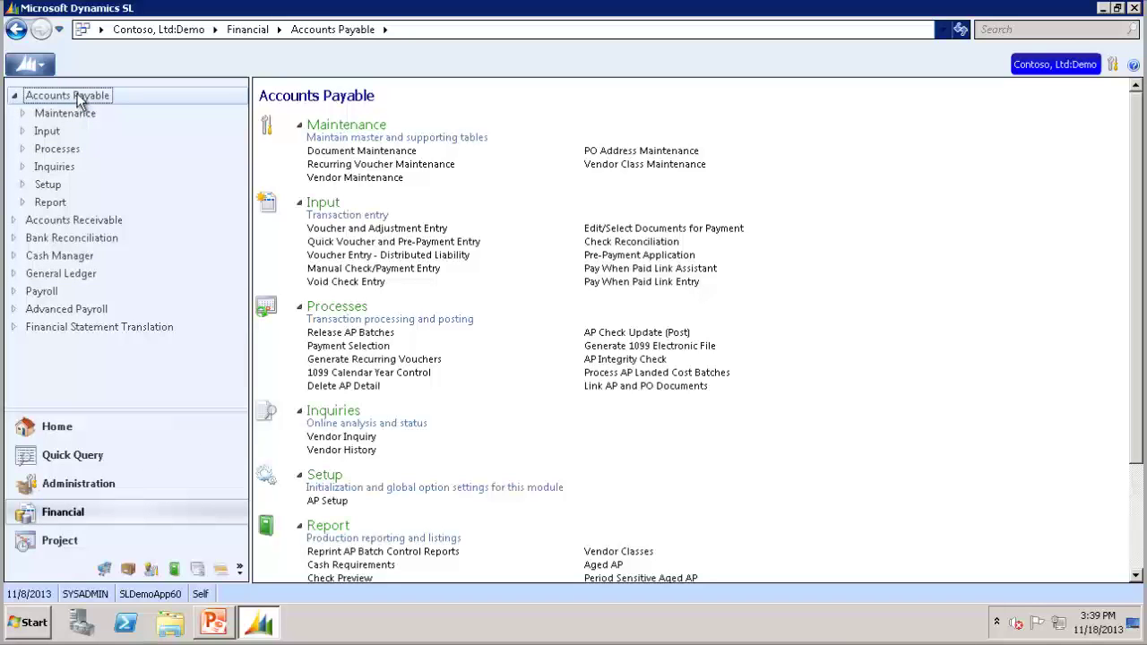
{"action": "left_click", "coordinate": [353, 242]}
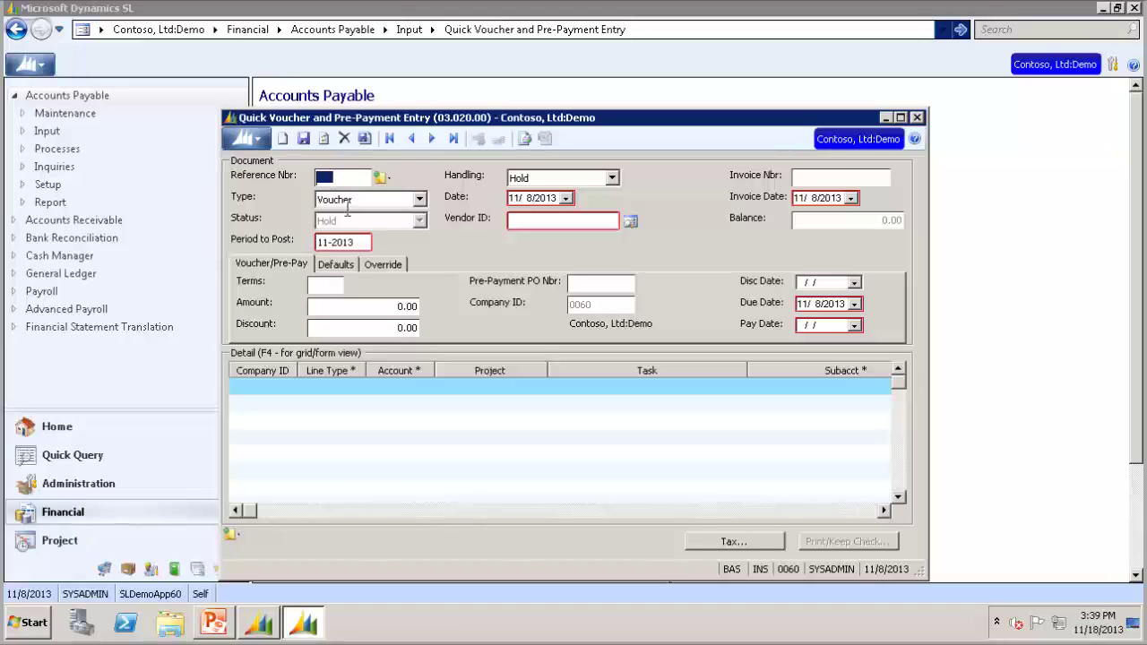
Set the document type to Pre-Payment and its handling to Release Now
{"action": "left_click", "coordinate": [419, 199]}
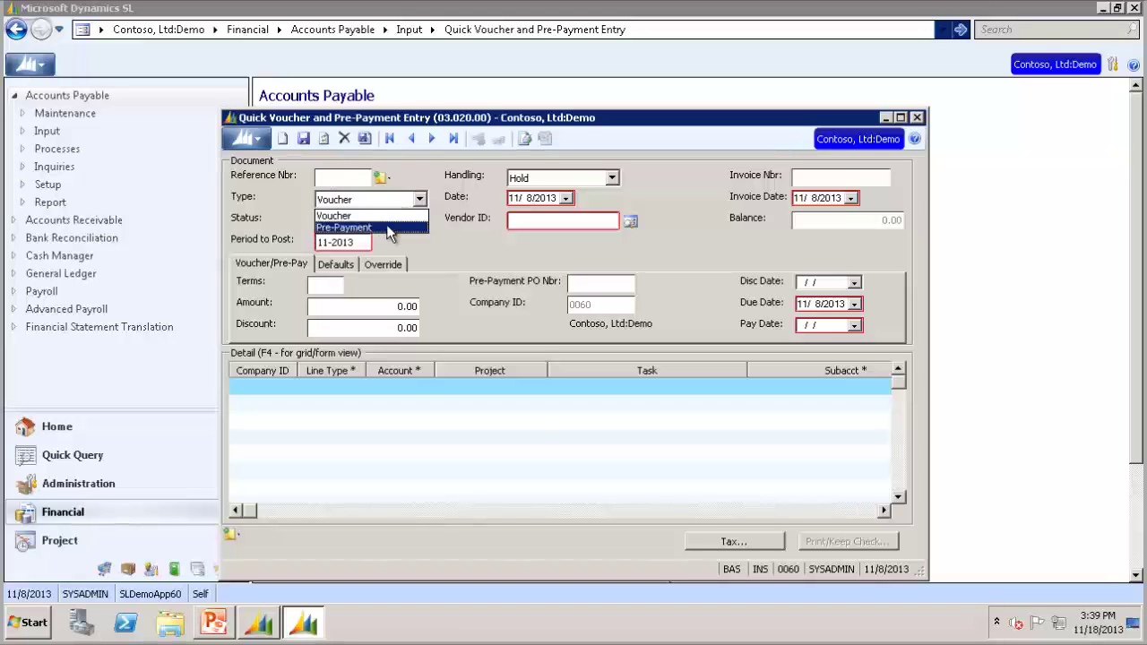
{"action": "left_click", "coordinate": [394, 228]}
{"action": "left_click", "coordinate": [612, 178]}
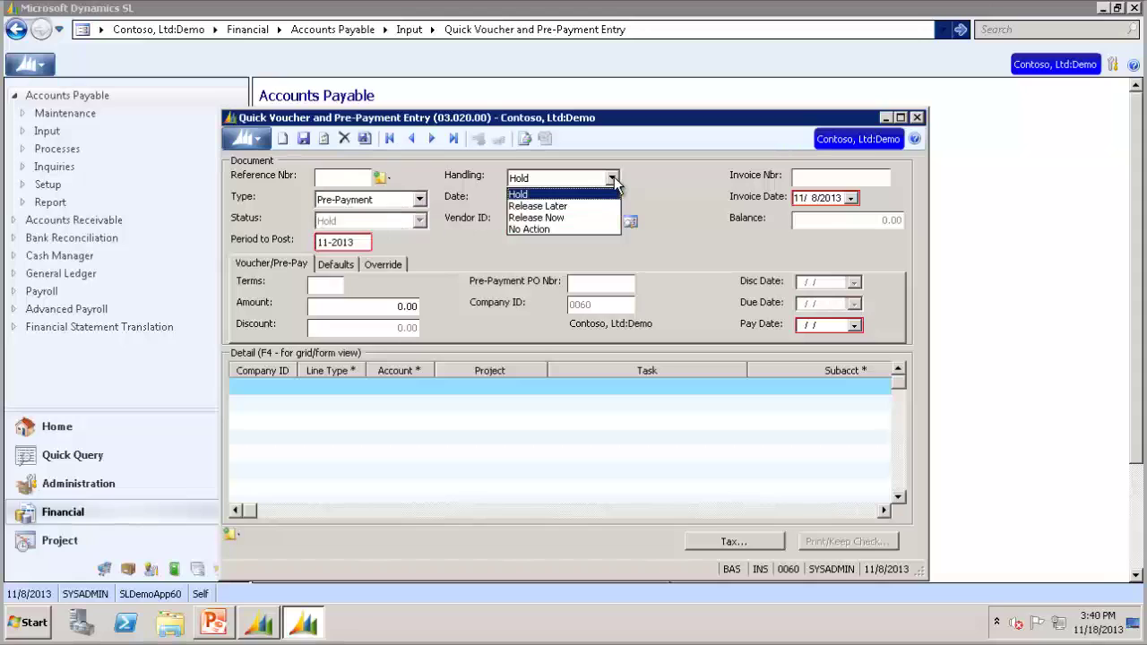
{"action": "left_click", "coordinate": [563, 218]}
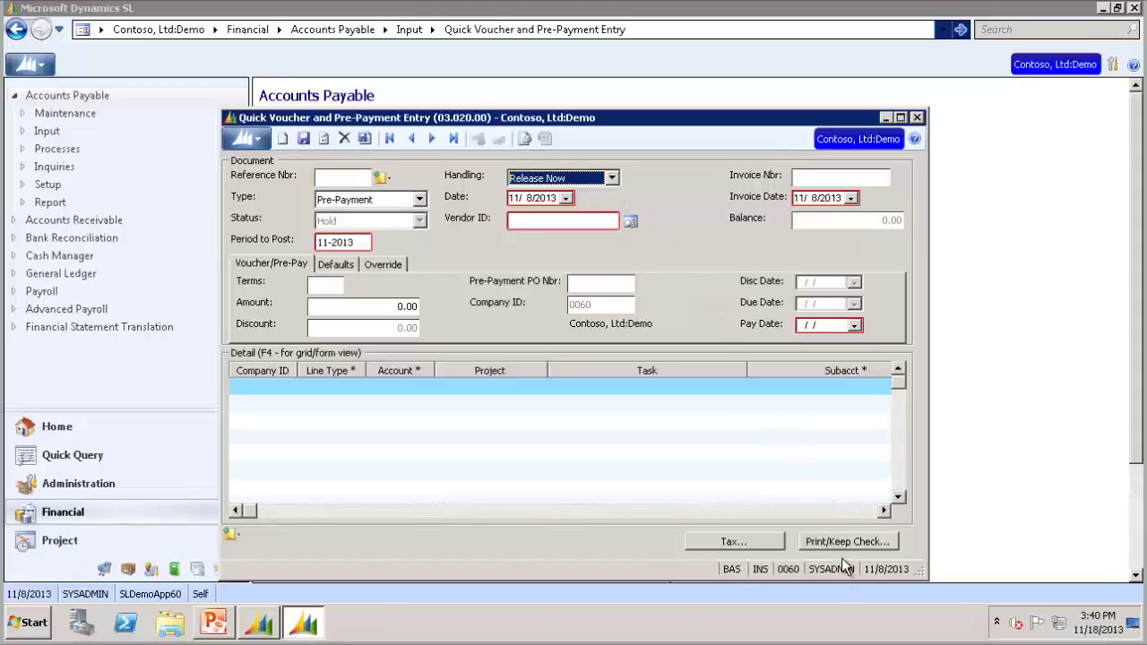
Enter vendor V00213 and an amount of 1000.00 for the pre-payment
{"action": "left_click", "coordinate": [547, 220]}
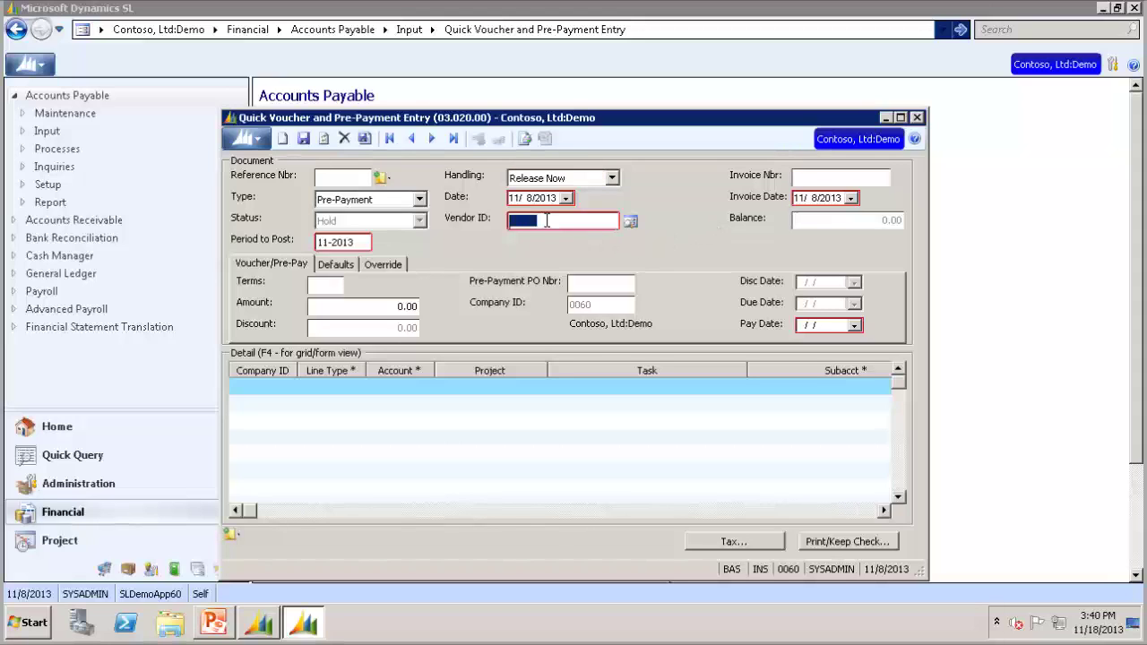
{"action": "type", "text": "V00213"}
{"action": "key", "text": "Tab"}
{"action": "left_click", "coordinate": [384, 308]}
{"action": "type", "text": "1000"}
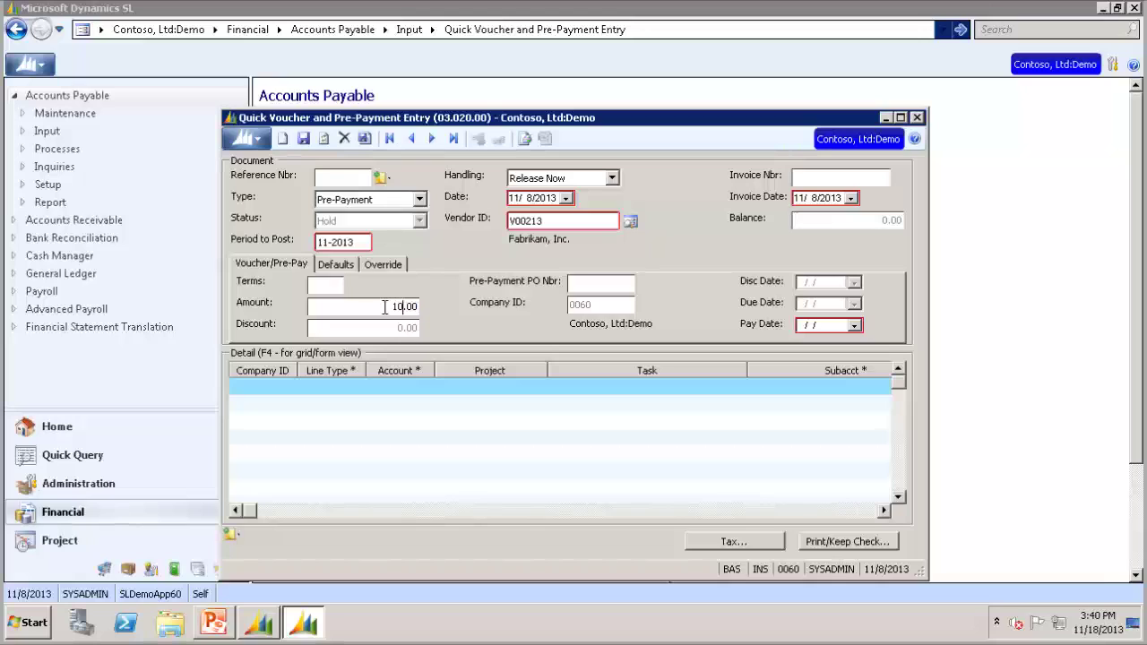
Fill the detail line with ledger account 1251 and an extended price of 1000.00, and save the pre-payment
{"action": "left_click", "coordinate": [406, 389]}
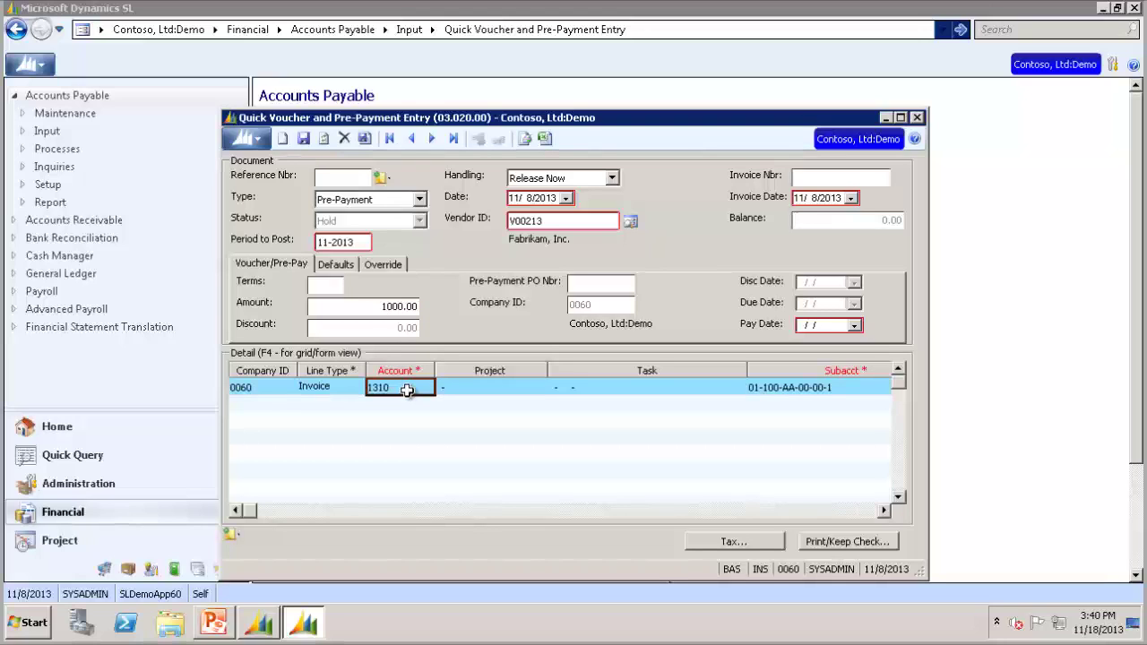
{"action": "type", "text": "1251"}
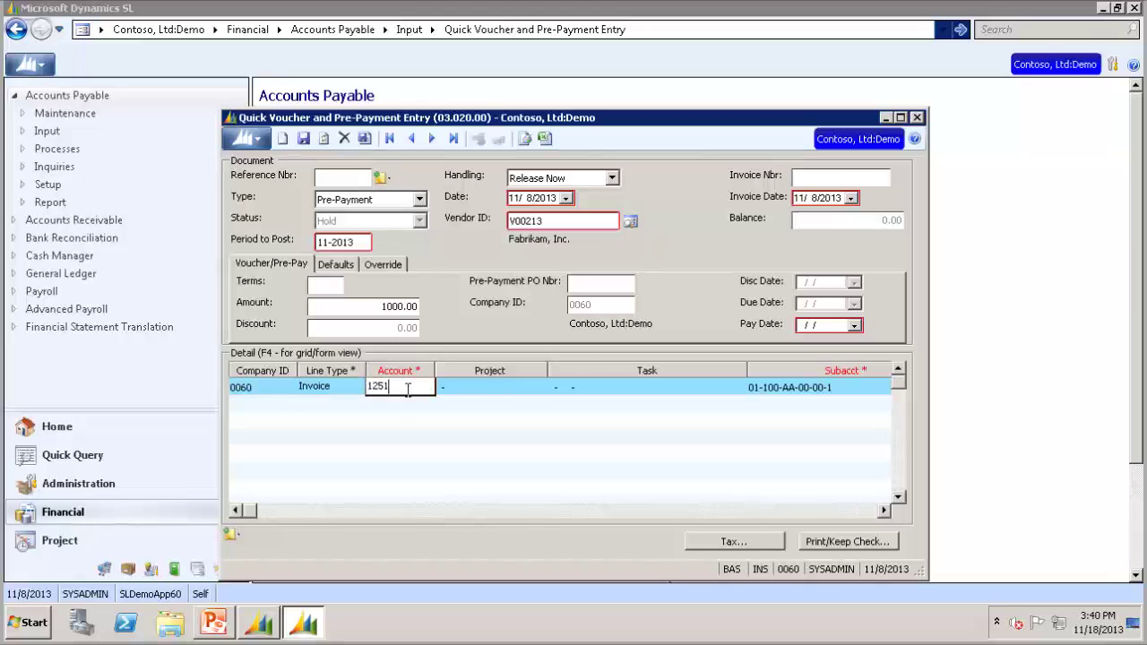
{"action": "key", "text": "Tab"}
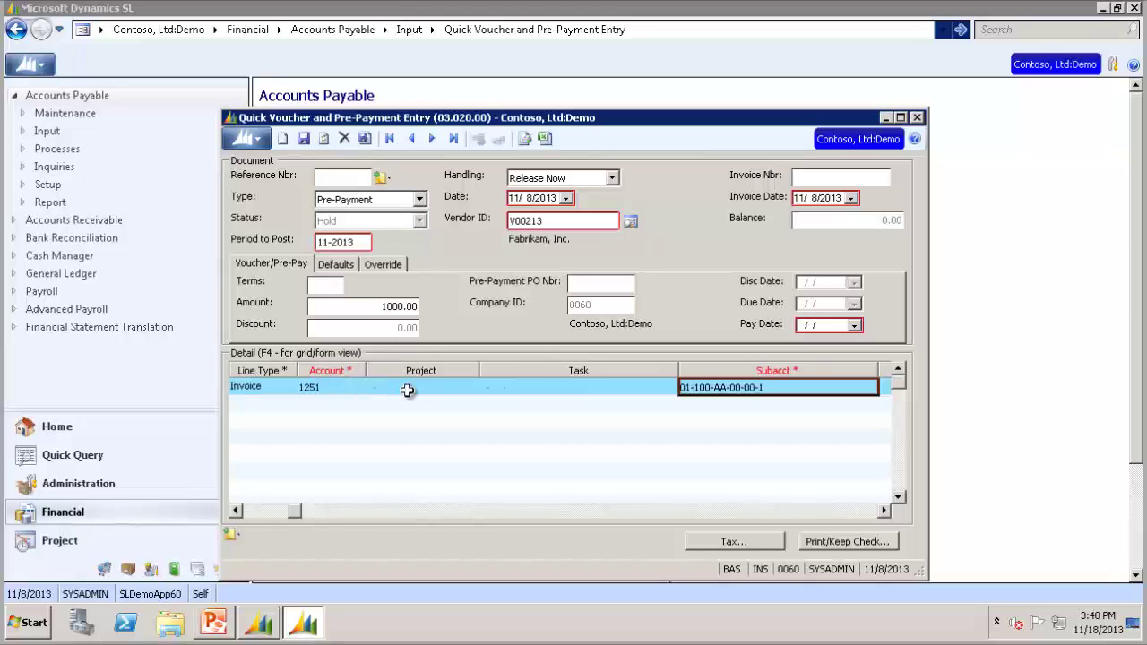
{"action": "key", "text": "Tab"}
{"action": "key", "text": "Tab"}
{"action": "key", "text": "Tab"}
{"action": "key", "text": "Tab"}
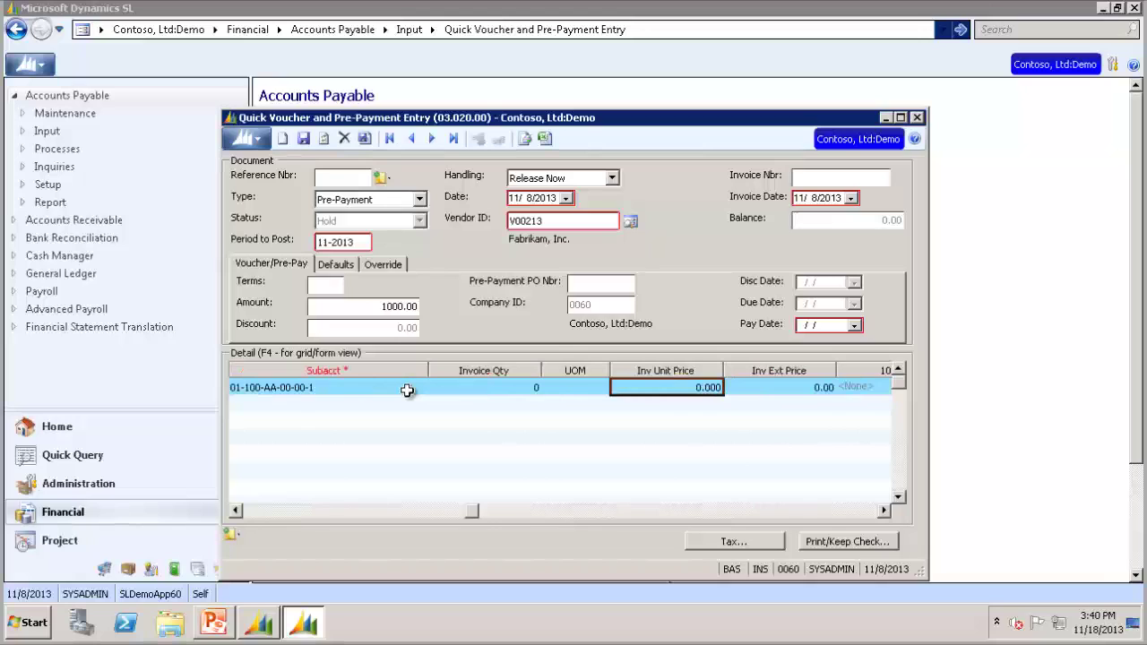
{"action": "type", "text": "1"}
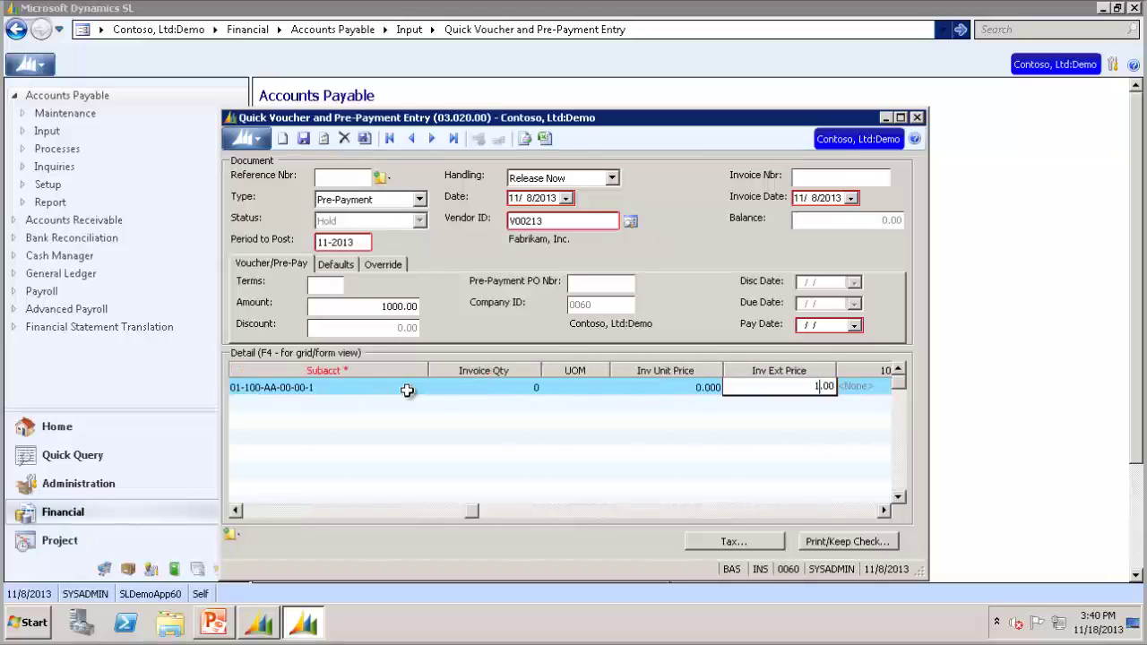
{"action": "type", "text": "000"}
{"action": "left_click", "coordinate": [307, 138]}
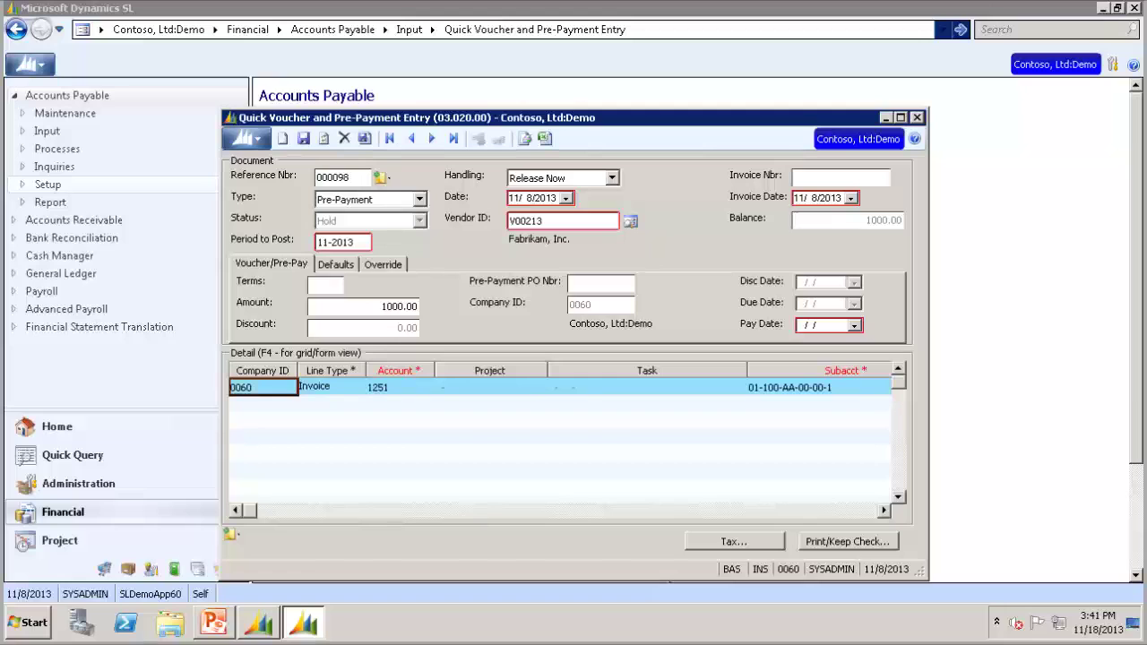
Print the check for the saved pre-payment, accepting the default checking account, check number and check date
{"action": "left_click", "coordinate": [843, 541]}
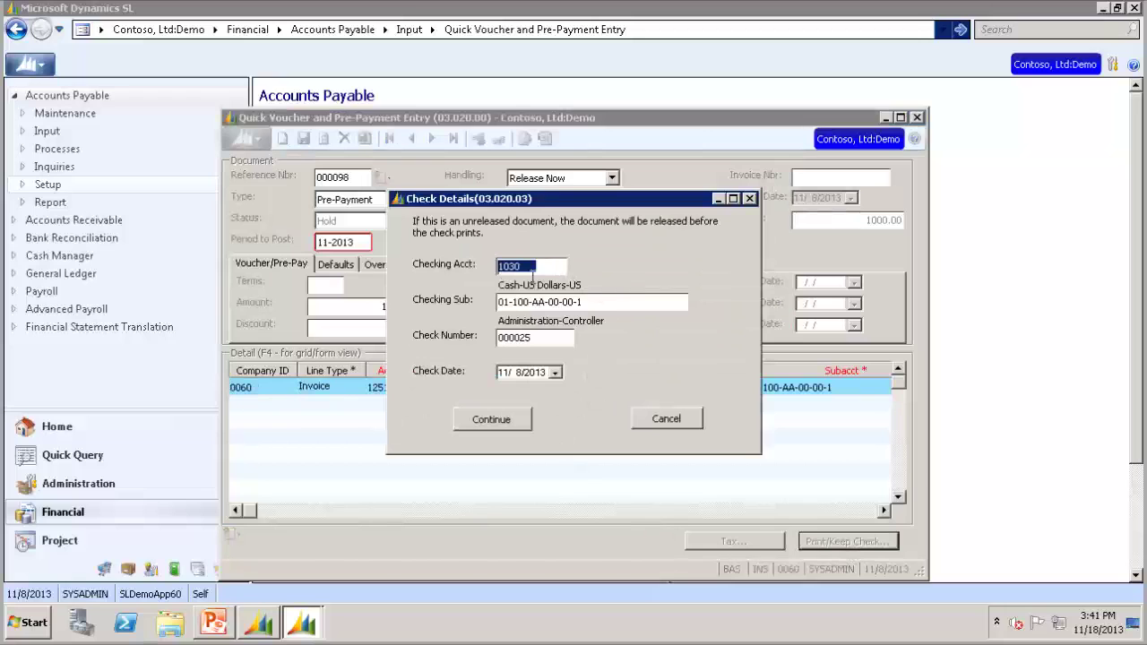
{"action": "left_click", "coordinate": [485, 421]}
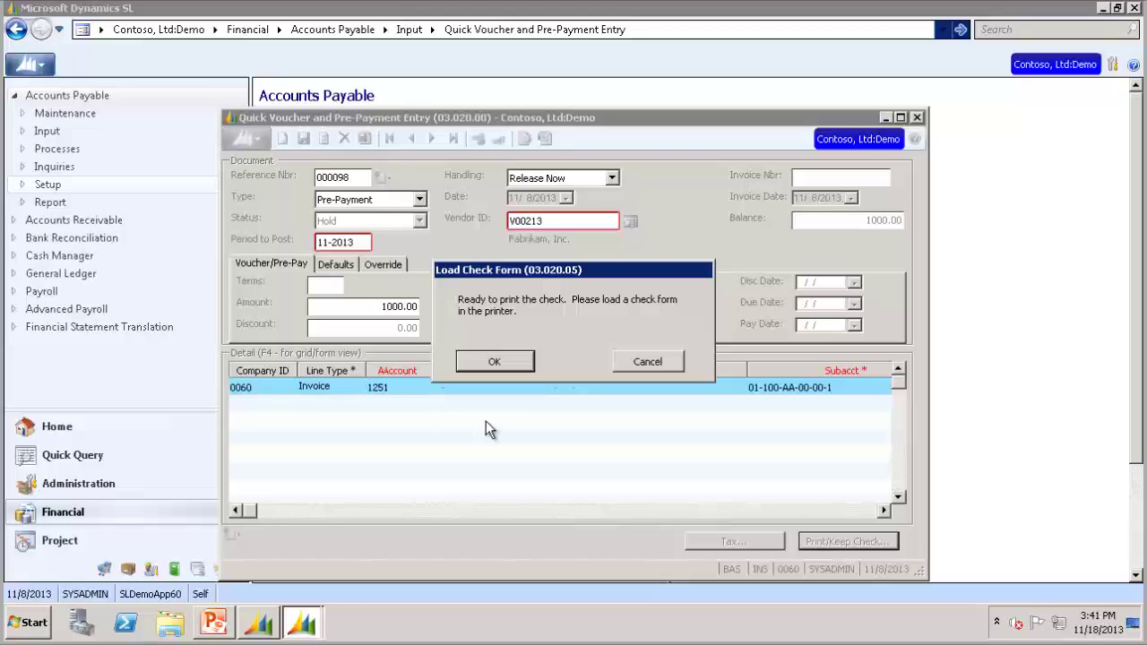
{"action": "left_click", "coordinate": [488, 362]}
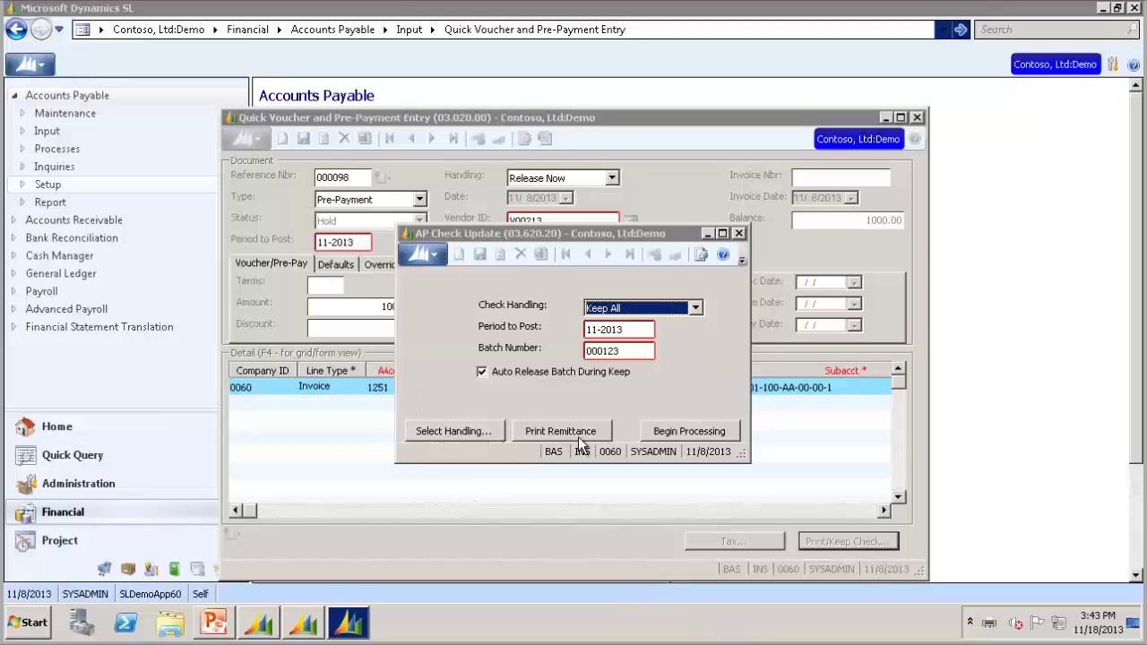
Process the AP check update with Keep All handling and close the pre-payment entry form
{"action": "left_click", "coordinate": [717, 435]}
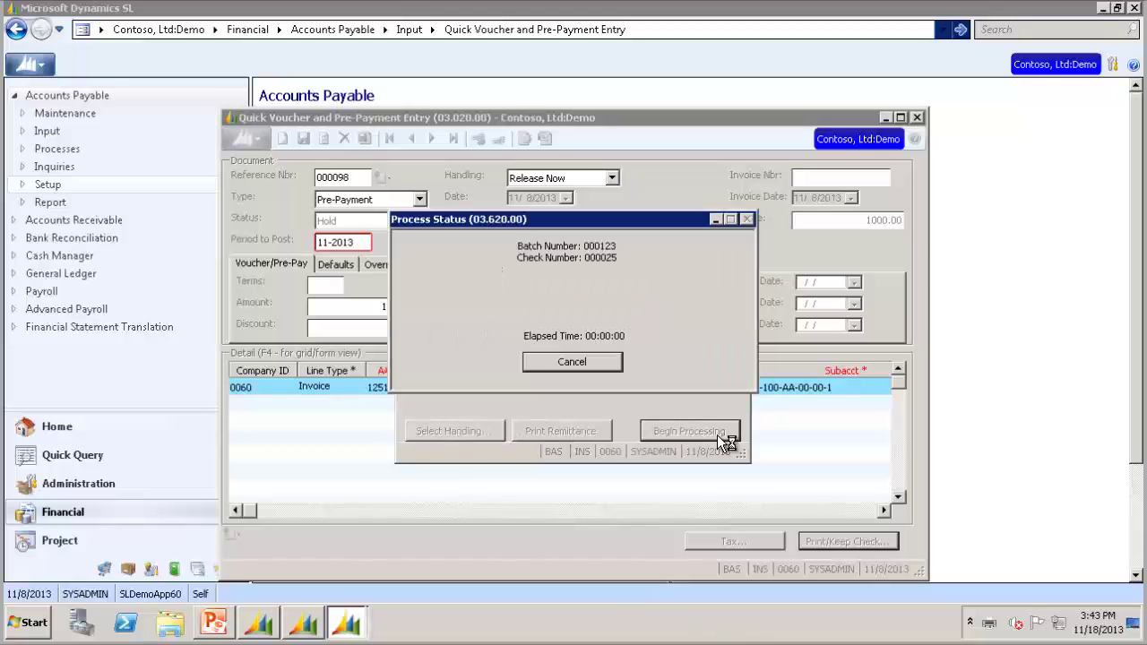
{"action": "left_click", "coordinate": [569, 362]}
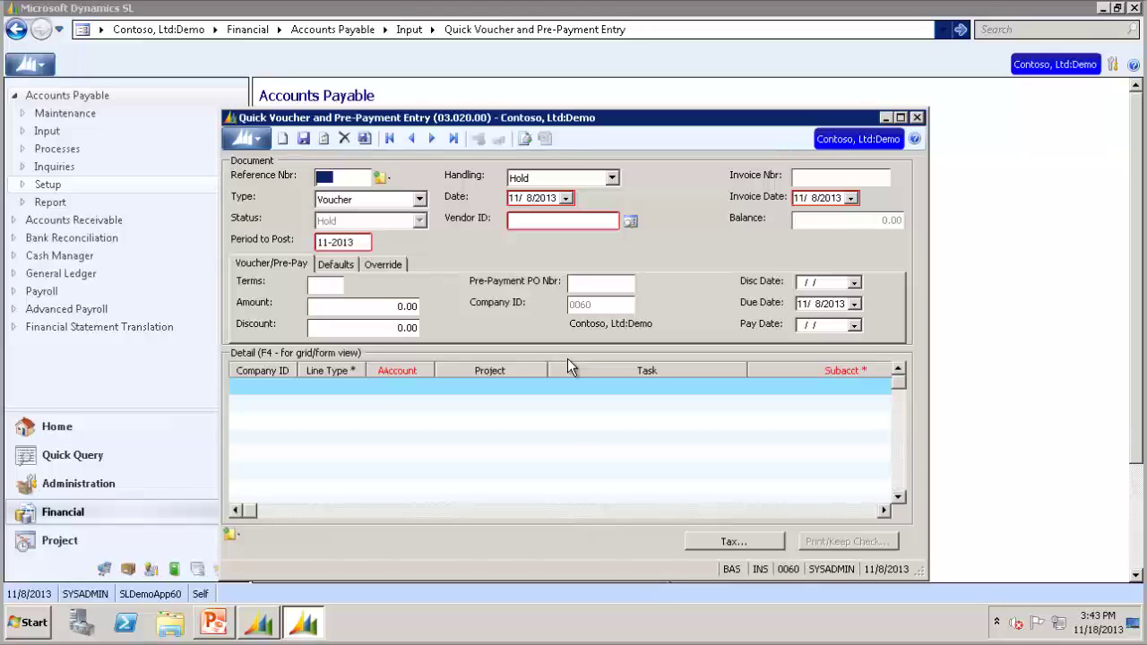
{"action": "left_click", "coordinate": [917, 118]}
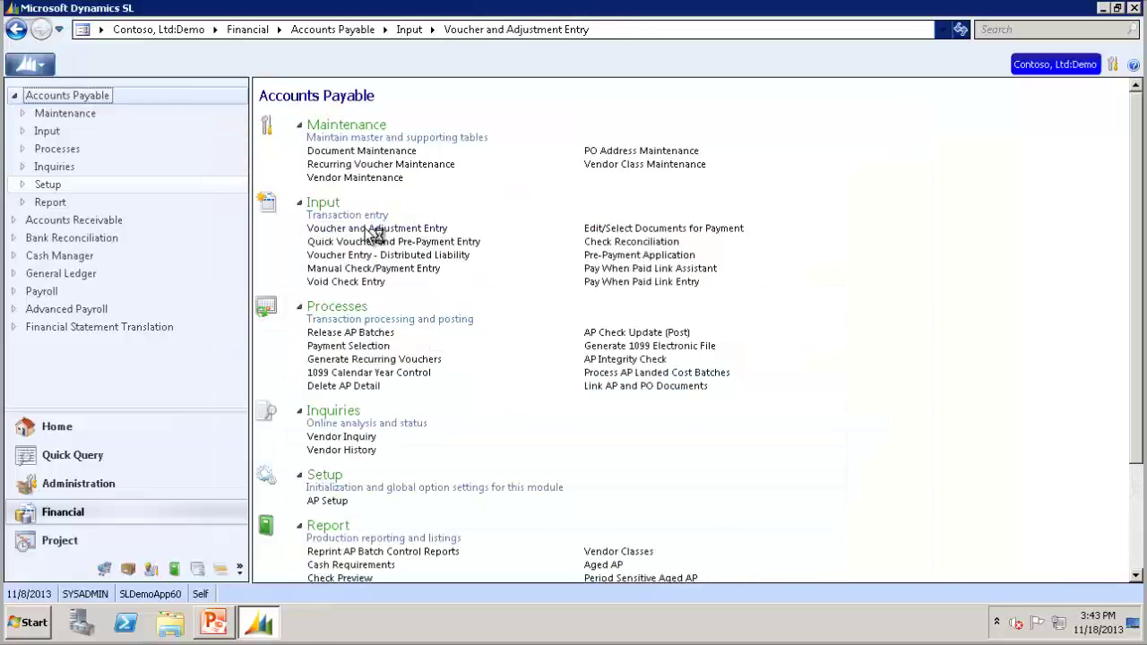
Open Voucher and Adjustment Entry and set the batch handling to Release Now with a control total of 1000.00
{"action": "left_click", "coordinate": [374, 229]}
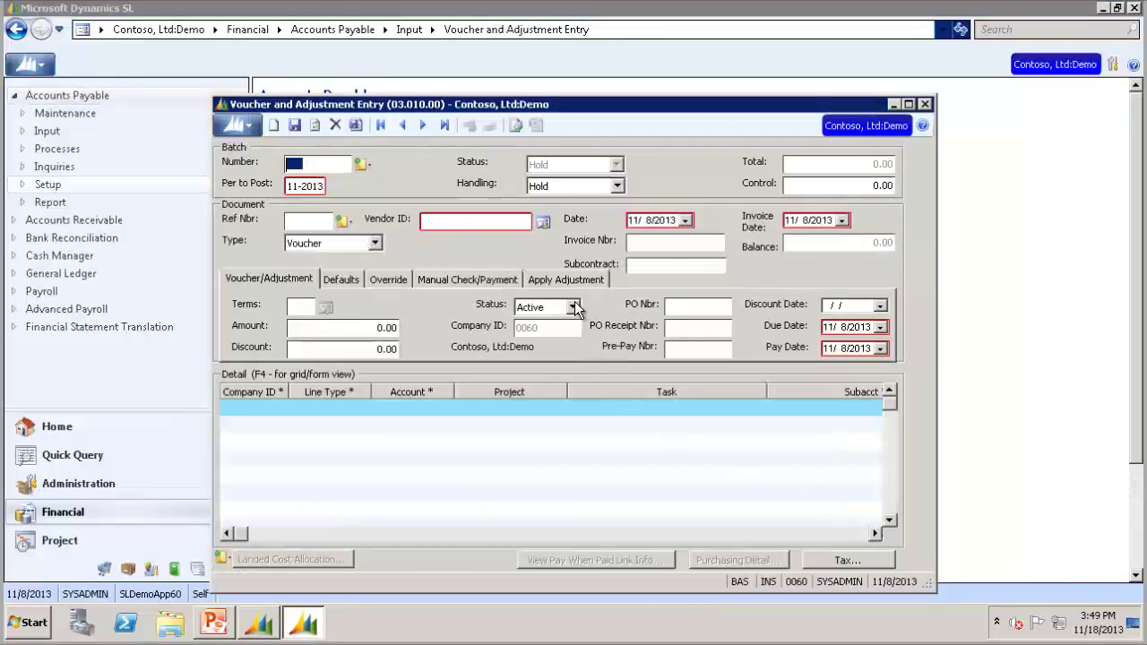
{"action": "left_click", "coordinate": [618, 187]}
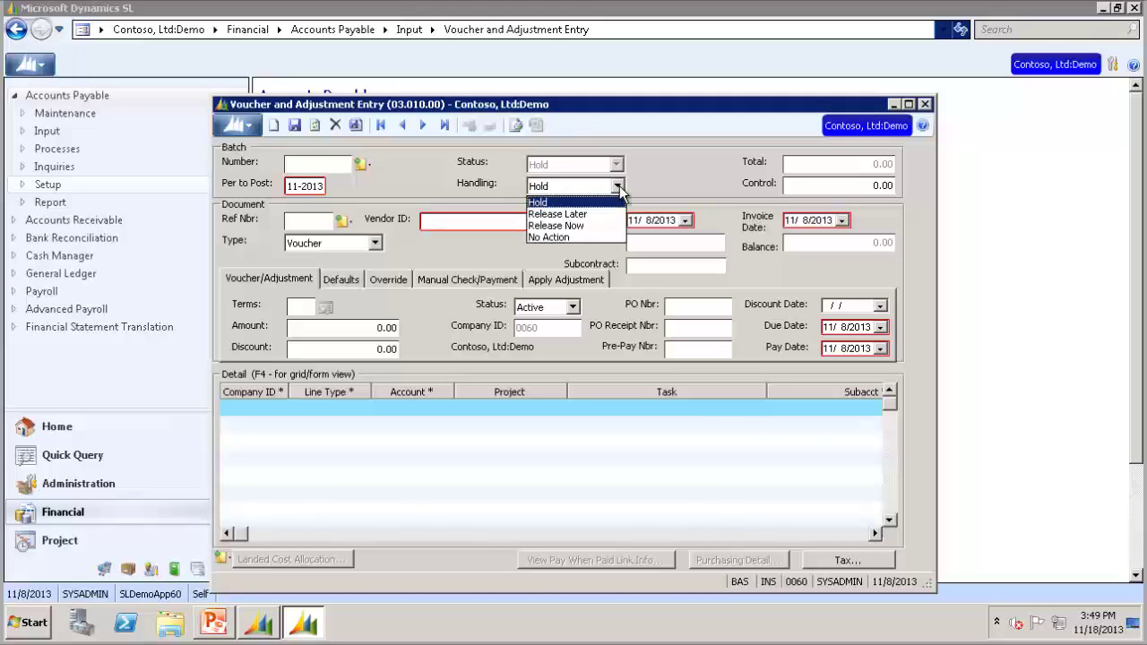
{"action": "left_click", "coordinate": [573, 230]}
{"action": "left_click", "coordinate": [864, 186]}
{"action": "type", "text": "1000"}
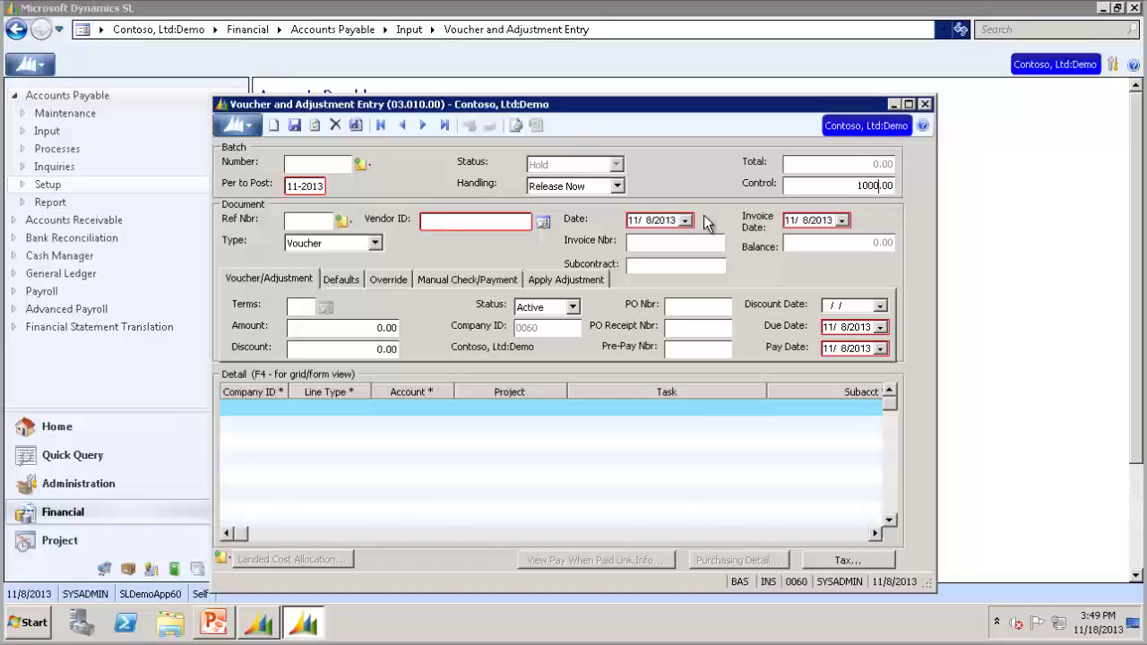
Enter vendor V00213 and an amount of 1000.00 for the voucher
{"action": "left_click", "coordinate": [479, 223]}
{"action": "type", "text": "V00213"}
{"action": "key", "text": "Tab"}
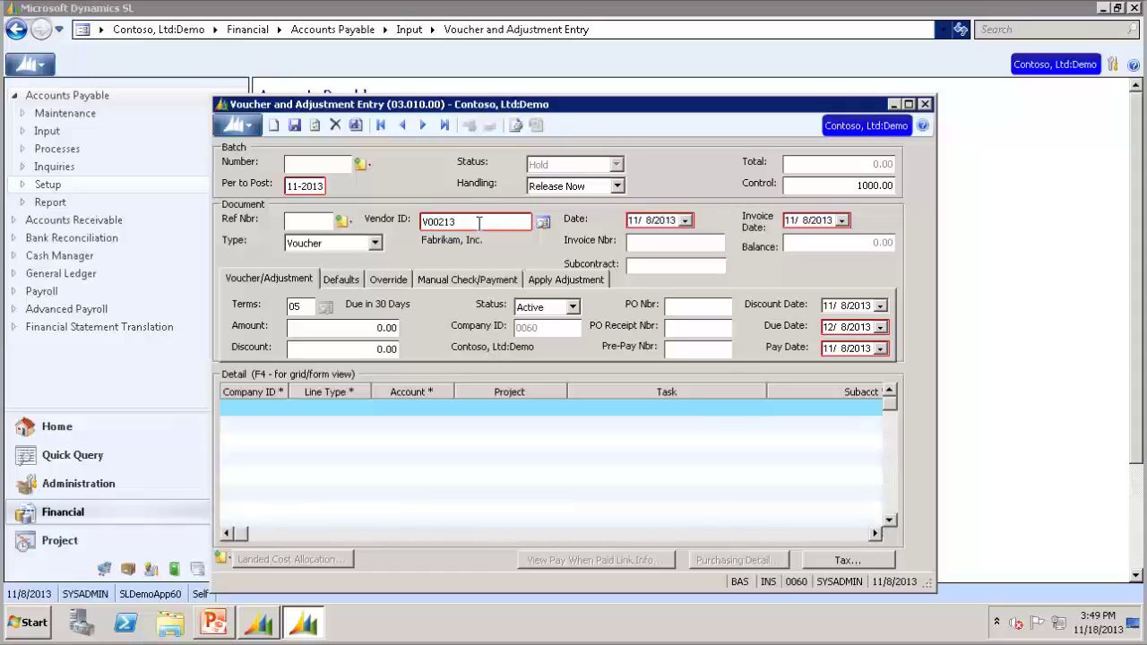
{"action": "left_click", "coordinate": [372, 330]}
{"action": "type", "text": "100"}
Add a voucher detail line with the default account and subaccount and an extended price of 1000.00
{"action": "left_click", "coordinate": [258, 409]}
{"action": "key", "text": "Tab"}
{"action": "key", "text": "Tab"}
{"action": "key", "text": "Tab"}
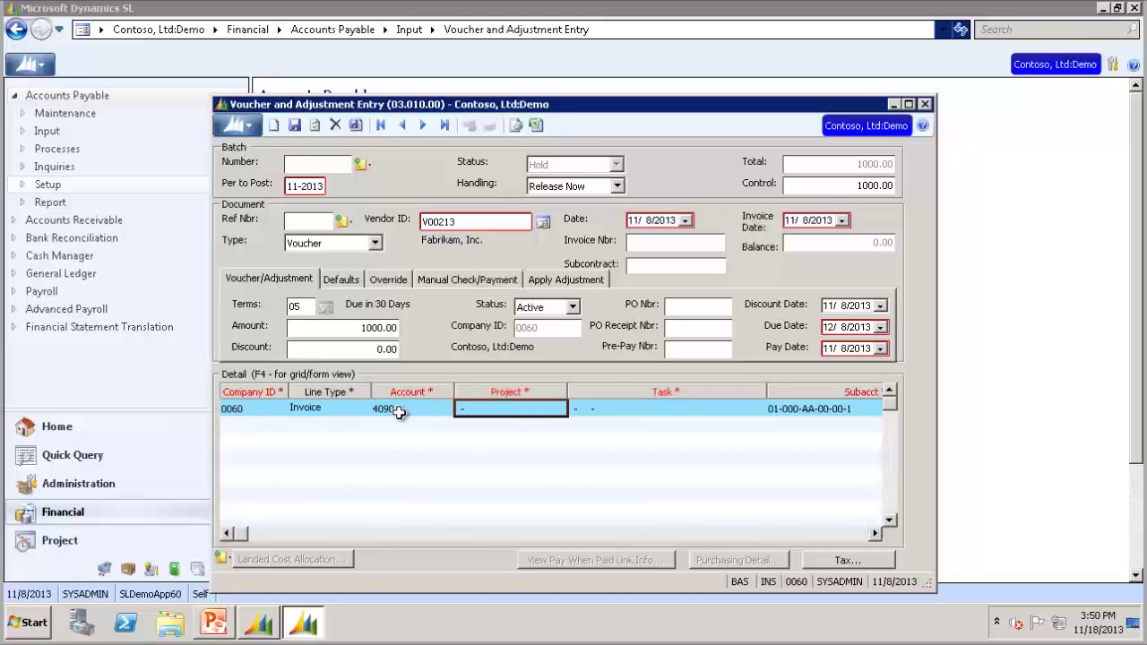
{"action": "key", "text": "Tab"}
{"action": "key", "text": "Tab"}
{"action": "key", "text": "Tab"}
{"action": "key", "text": "Tab"}
{"action": "key", "text": "Tab"}
{"action": "key", "text": "Tab"}
{"action": "key", "text": "Tab"}
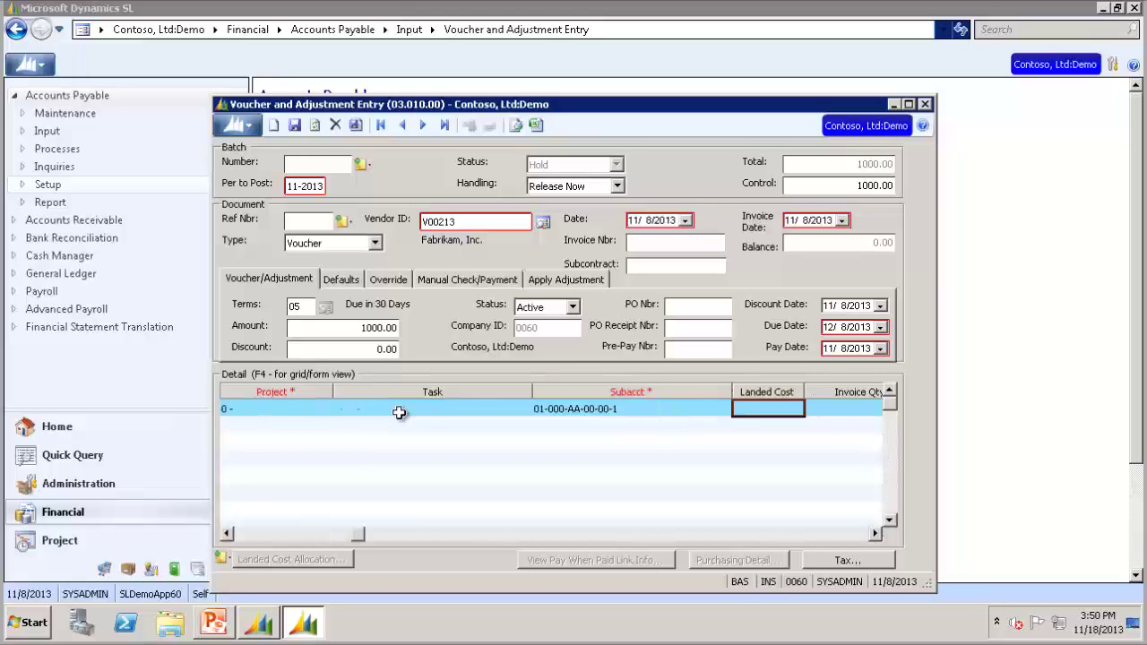
{"action": "type", "text": "1000"}
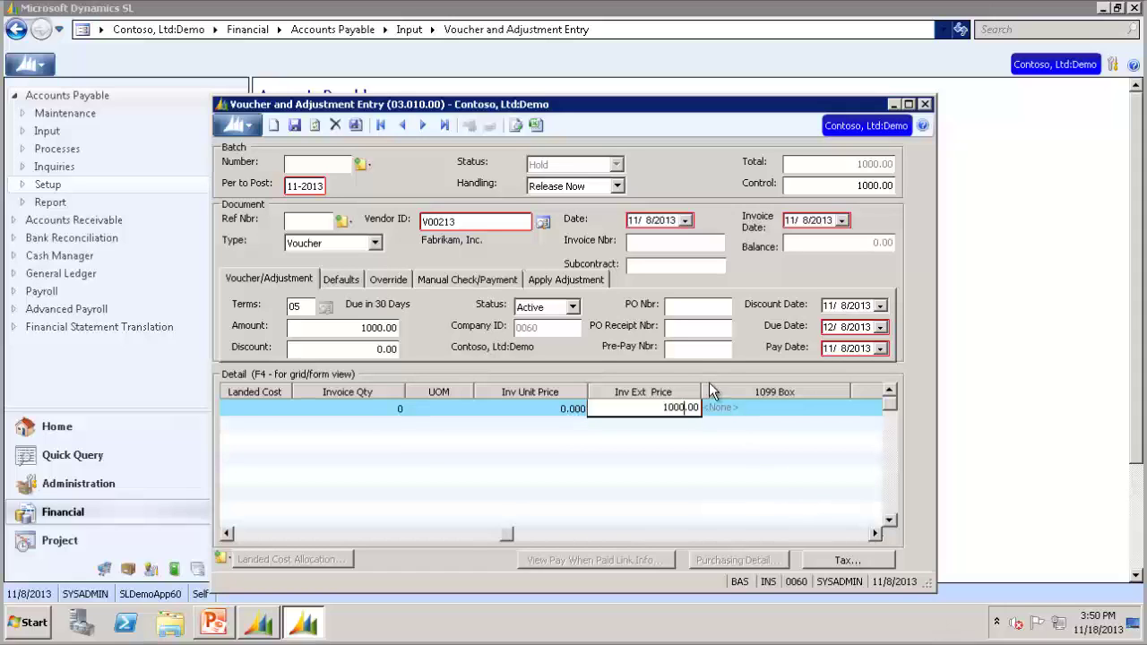
Look up the vendor's pre-payments, link pre-payment 000098 to the voucher, and close the completed voucher entry form
{"action": "left_click", "coordinate": [682, 350]}
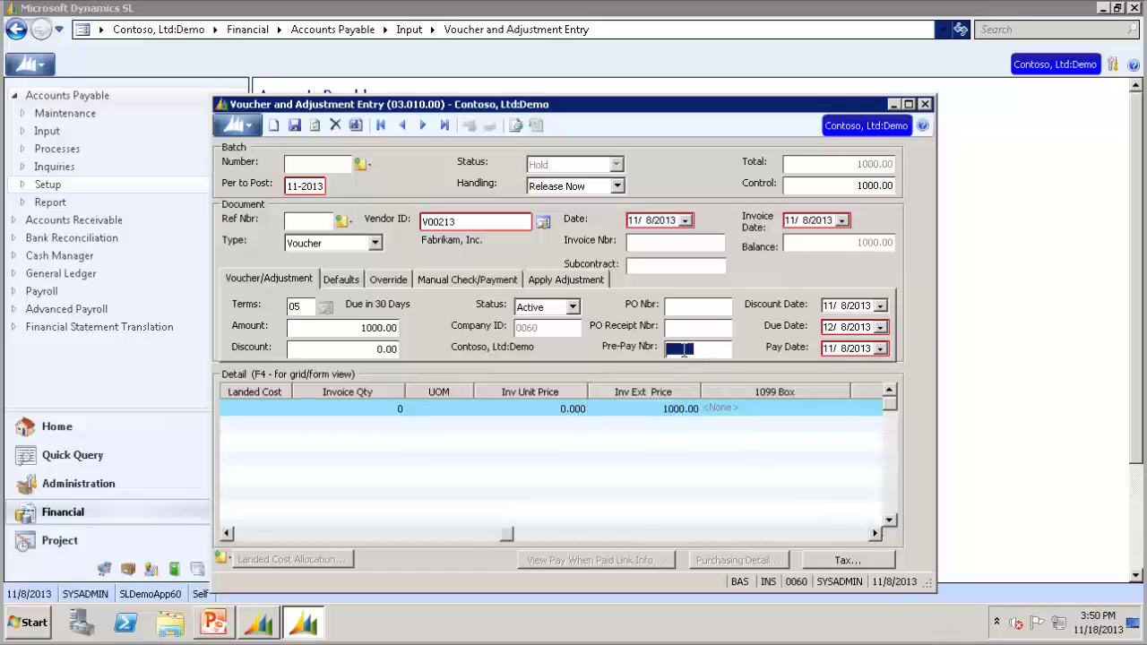
{"action": "key", "text": "F3"}
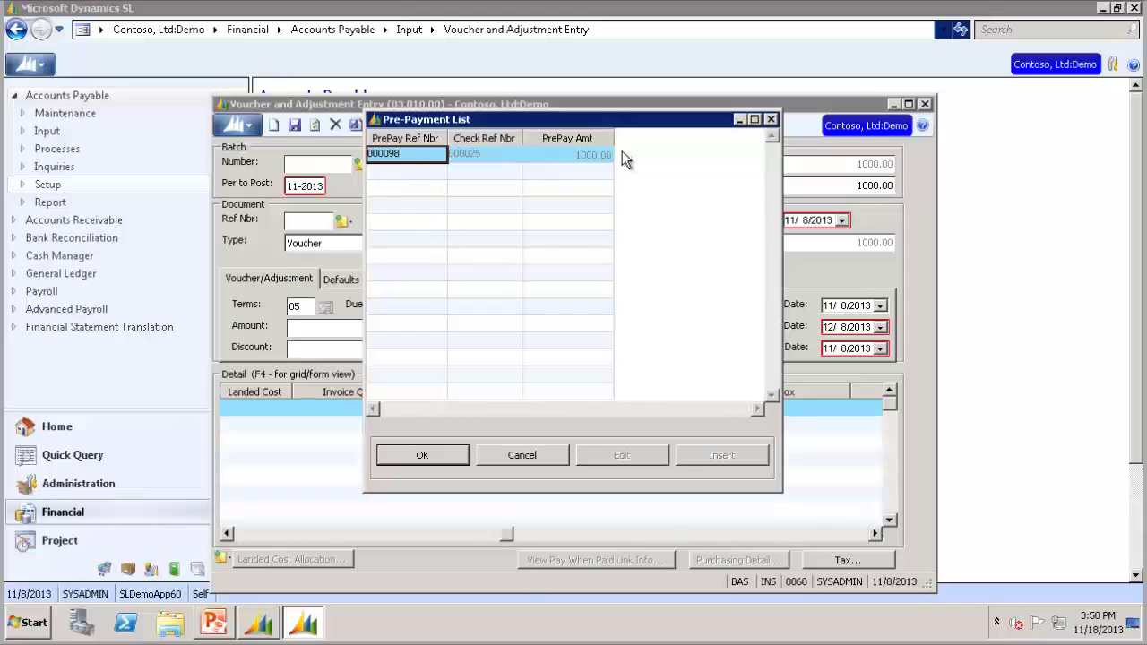
{"action": "left_click", "coordinate": [421, 455]}
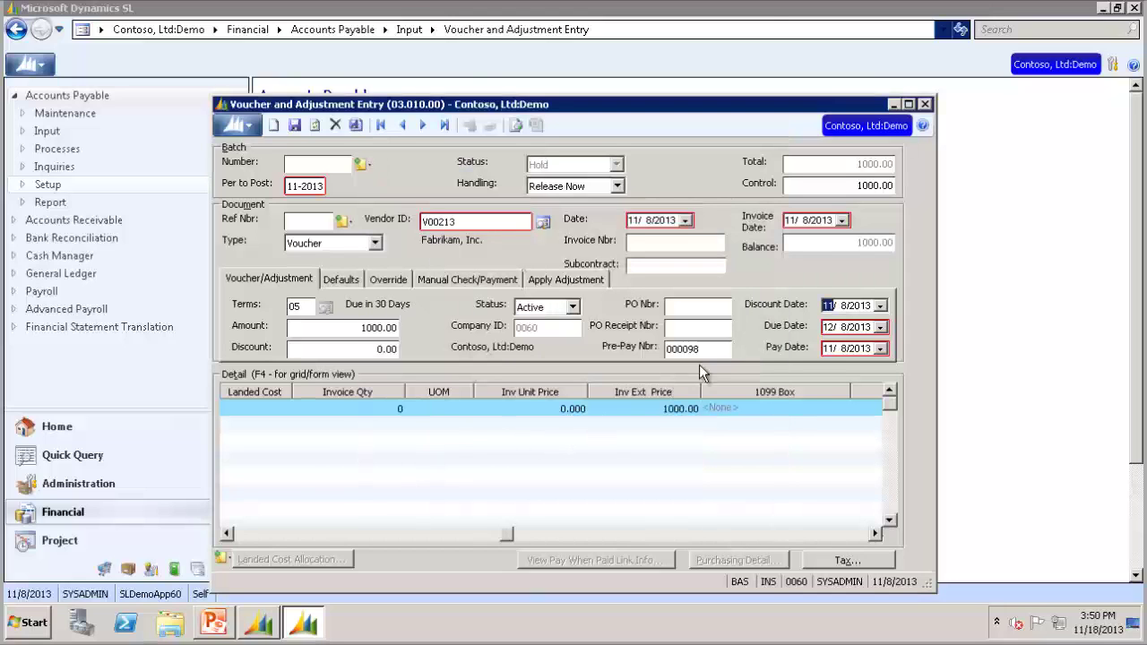
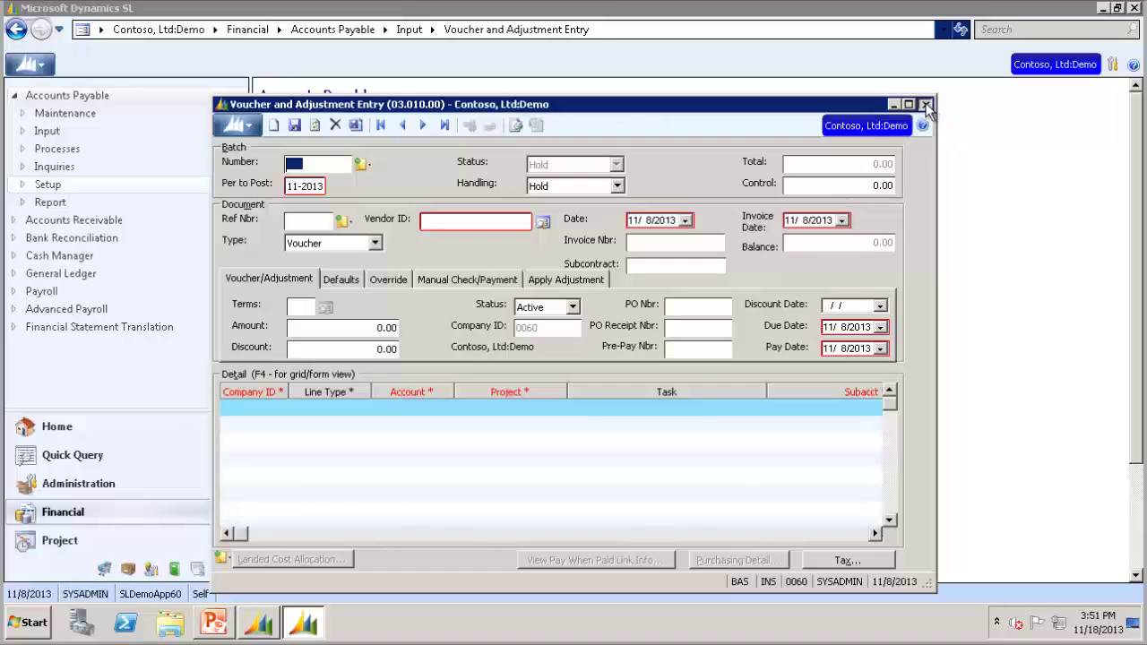
{"action": "left_click", "coordinate": [926, 105]}
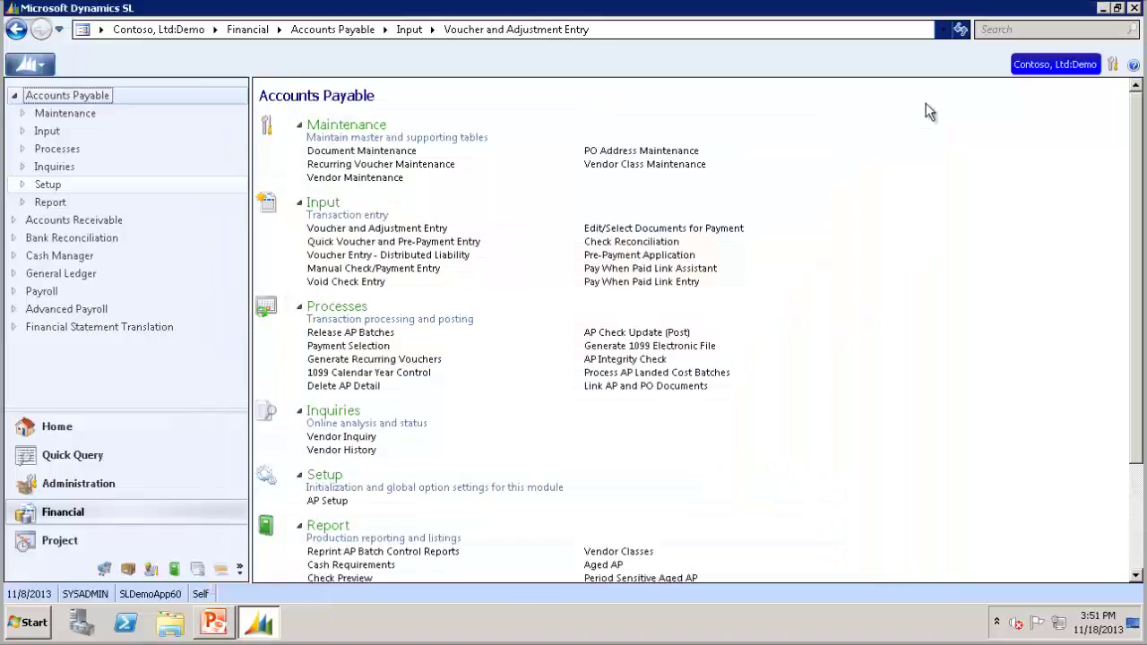
Open Pre-Payment Application and set the batch handling to Release Now, the batch control to 1000.00 and the vendor to V00213
{"action": "left_click", "coordinate": [646, 255]}
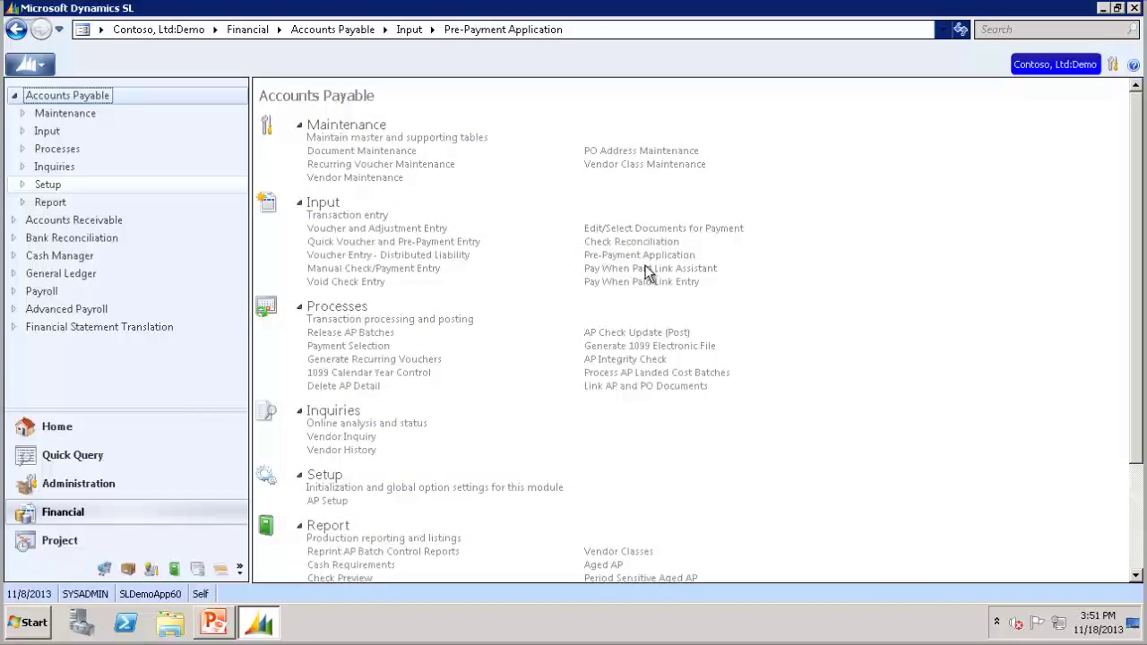
{"action": "left_click", "coordinate": [626, 250]}
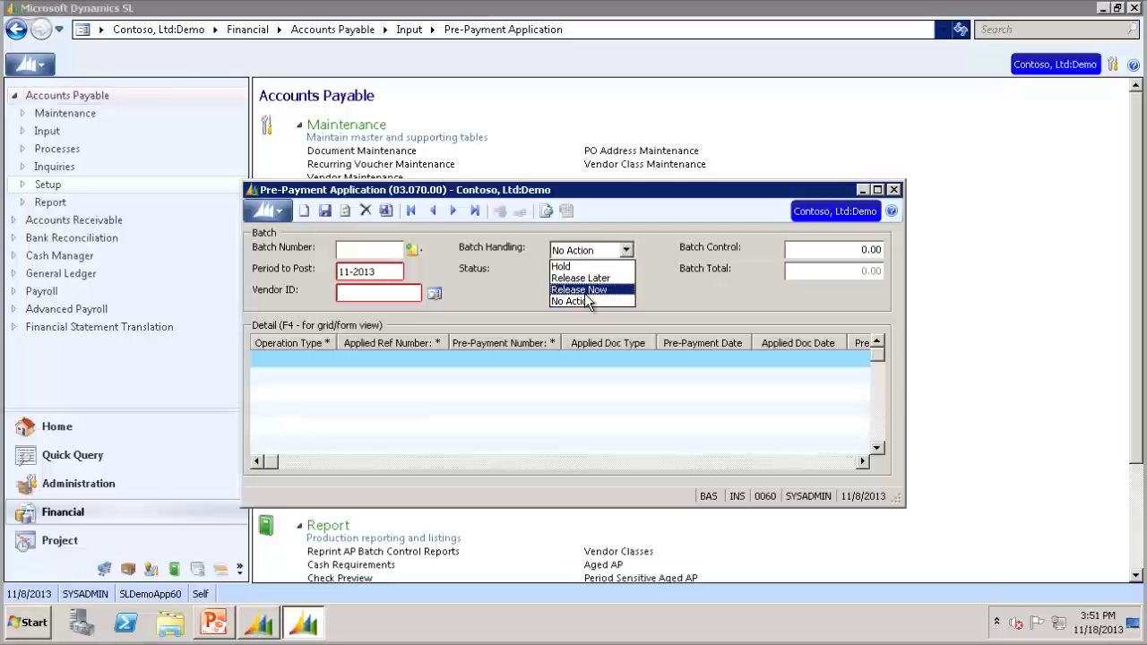
{"action": "left_click", "coordinate": [582, 289]}
{"action": "left_click", "coordinate": [833, 251]}
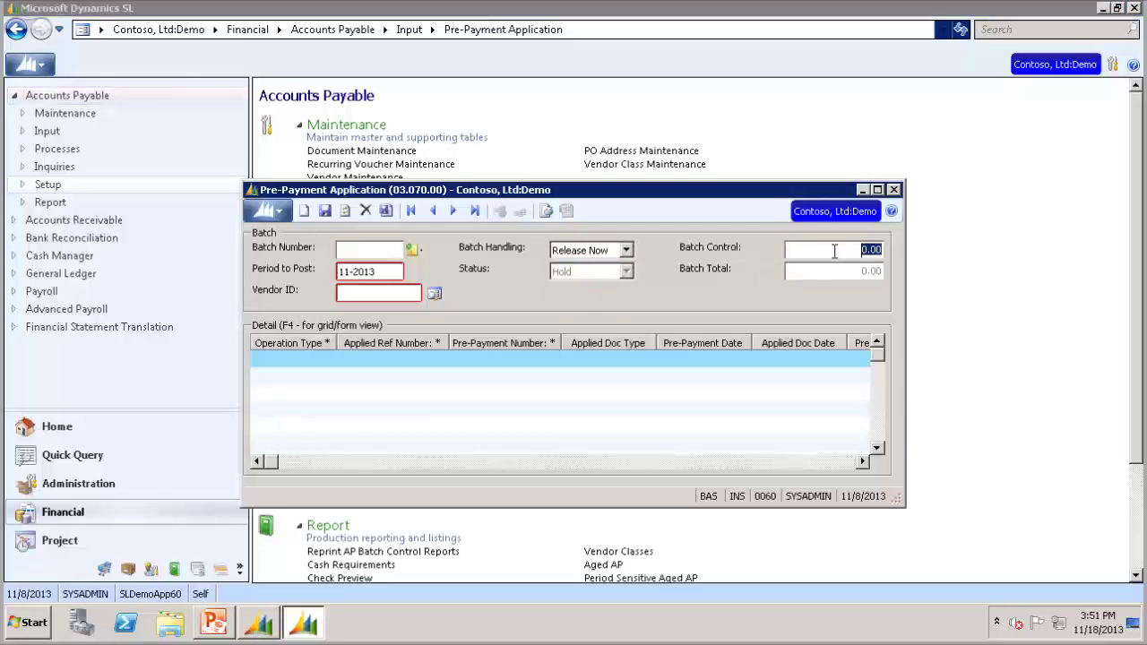
{"action": "type", "text": "1000"}
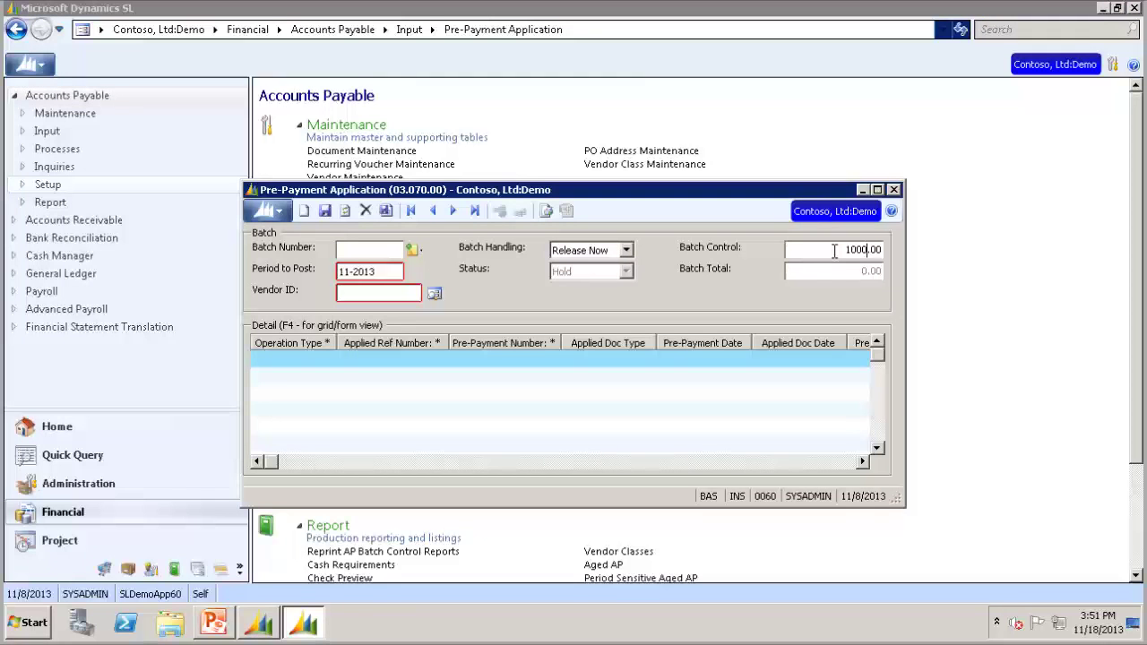
{"action": "left_click", "coordinate": [366, 295]}
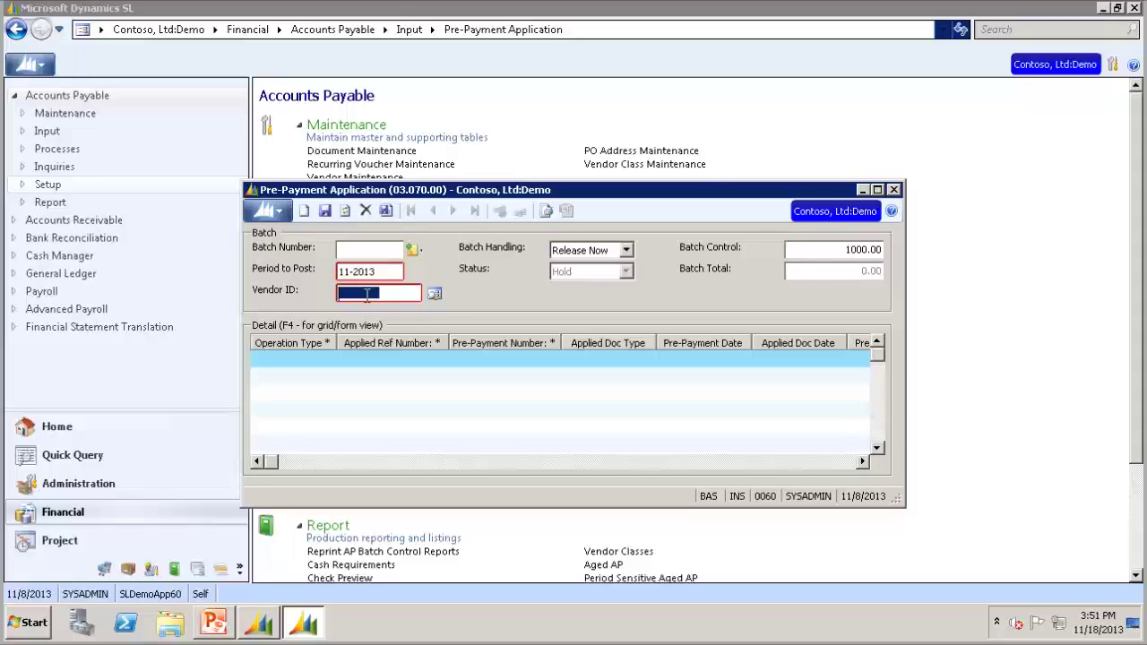
{"action": "type", "text": "V00218"}
{"action": "key", "text": "Tab"}
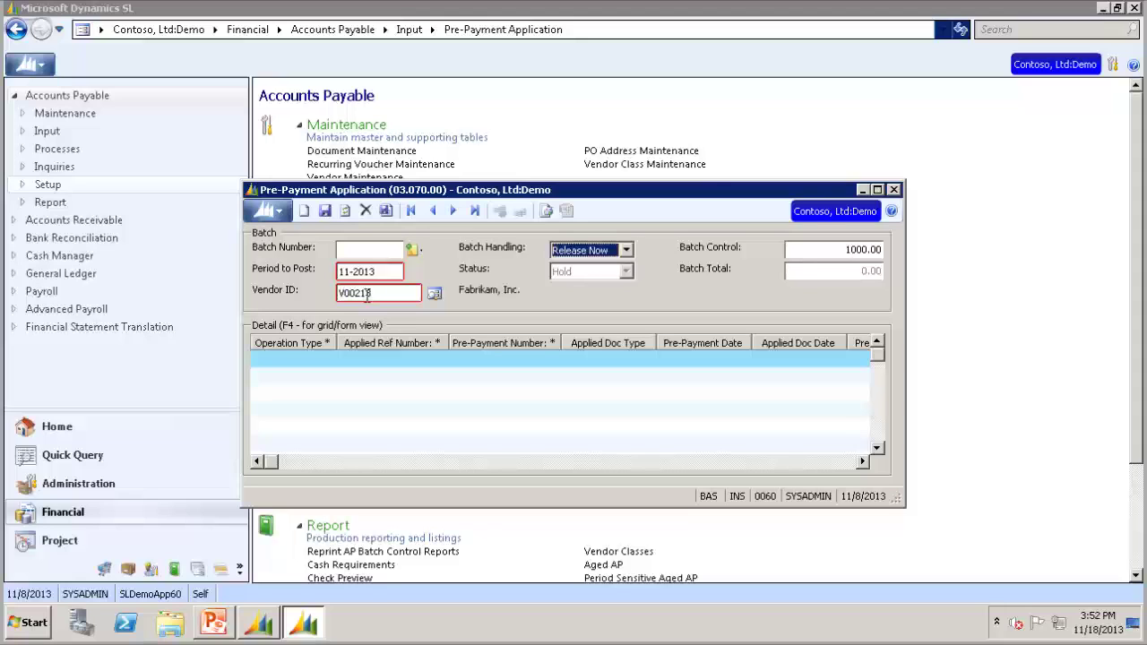
Add an Application detail line that applies pre-payment 000098 to voucher 000099, picking both from their lookup lists
{"action": "left_click", "coordinate": [305, 359]}
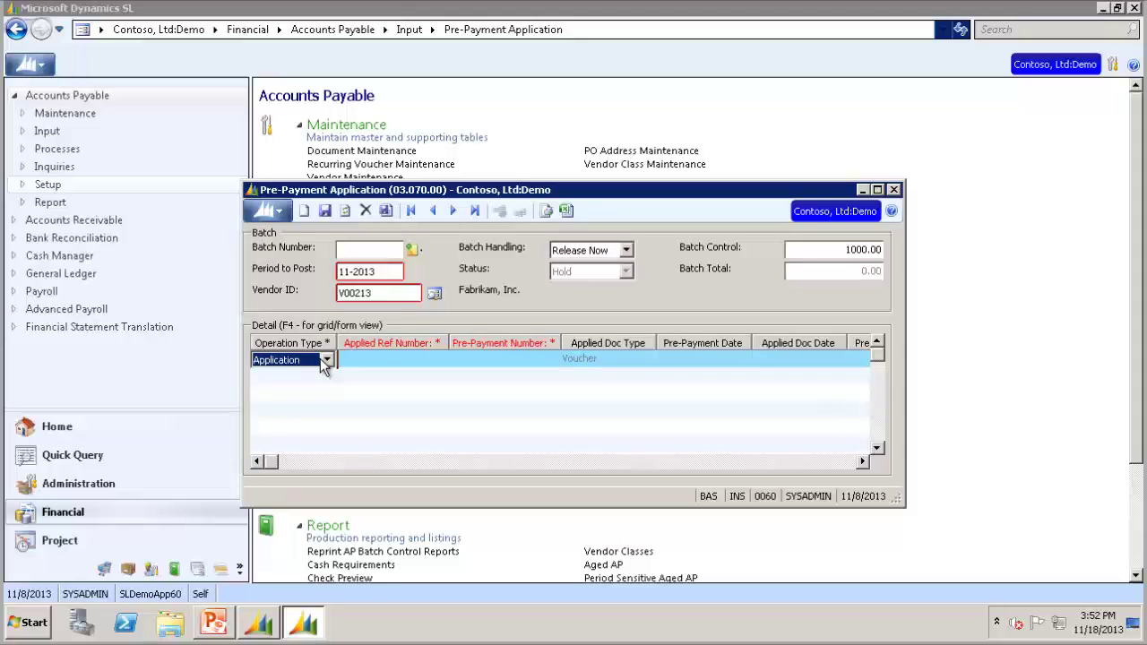
{"action": "left_click", "coordinate": [377, 361]}
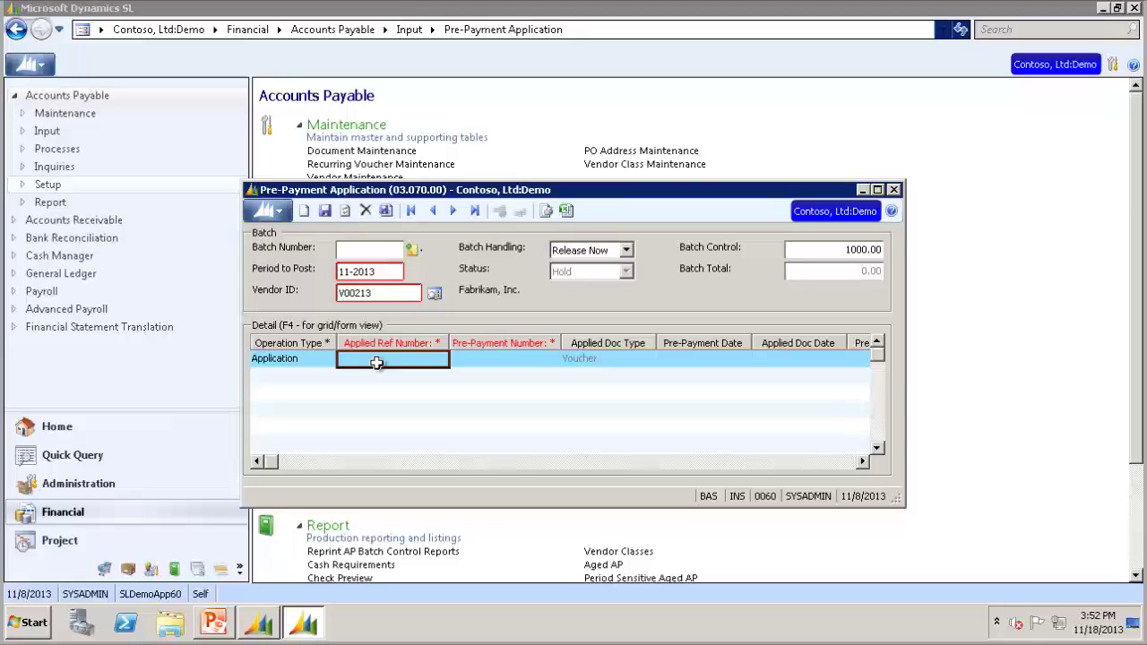
{"action": "double_click", "coordinate": [376, 363]}
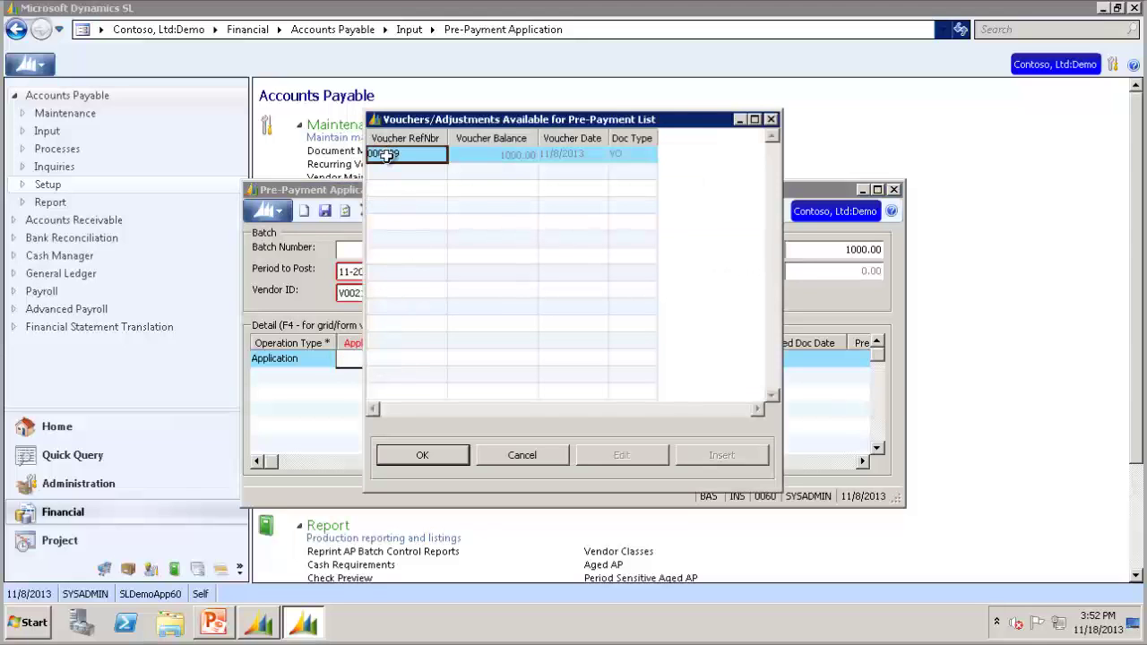
{"action": "left_click", "coordinate": [427, 454]}
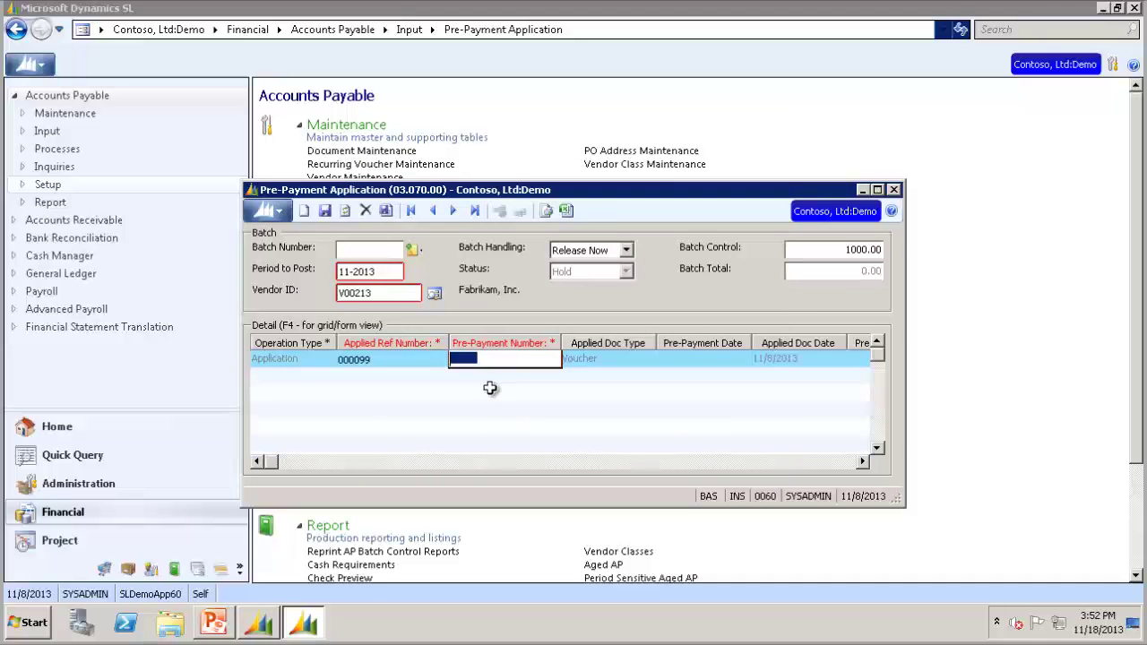
{"action": "key", "text": "F3"}
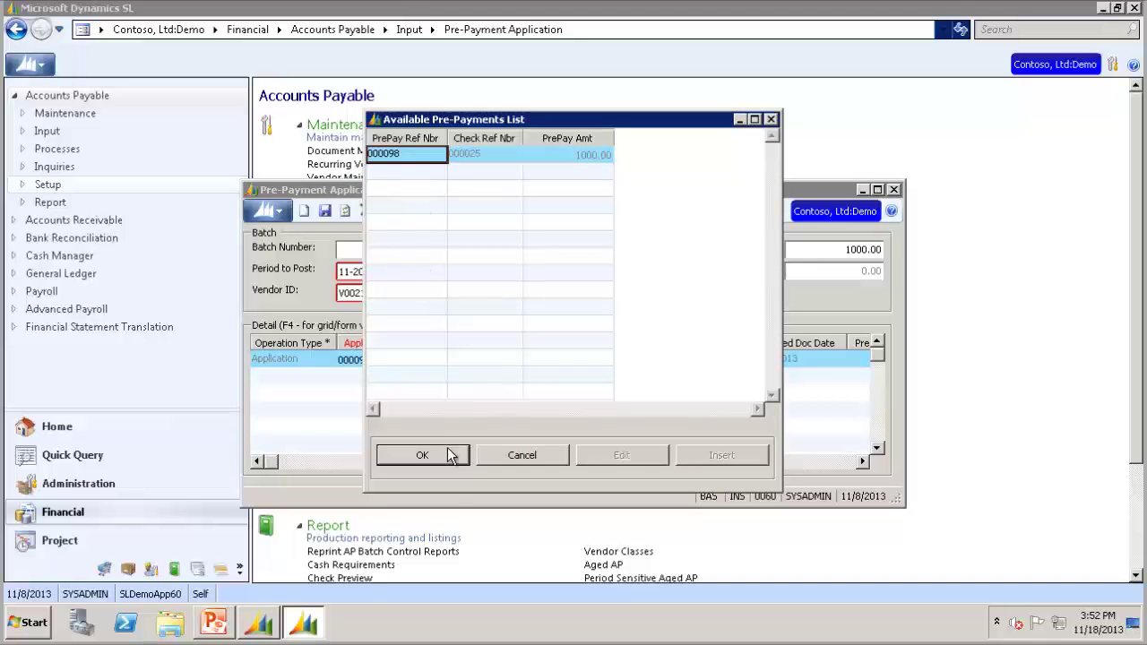
{"action": "left_click", "coordinate": [421, 457]}
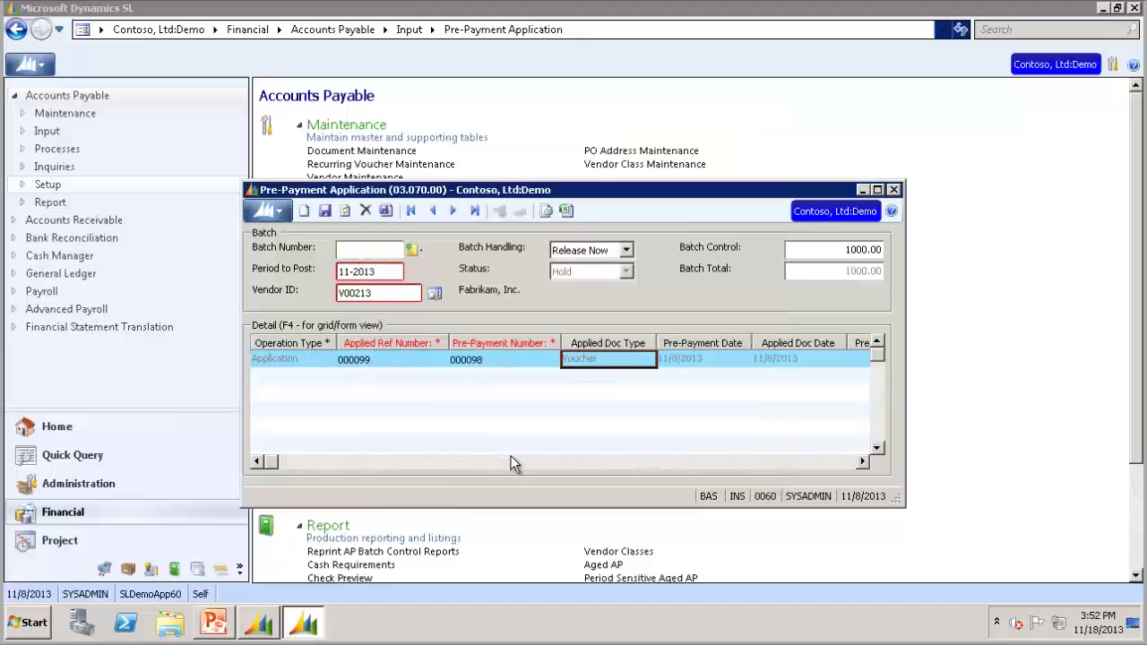
Finish the pre-payment application batch so it is saved and released, and close the form
{"action": "left_click", "coordinate": [387, 211]}
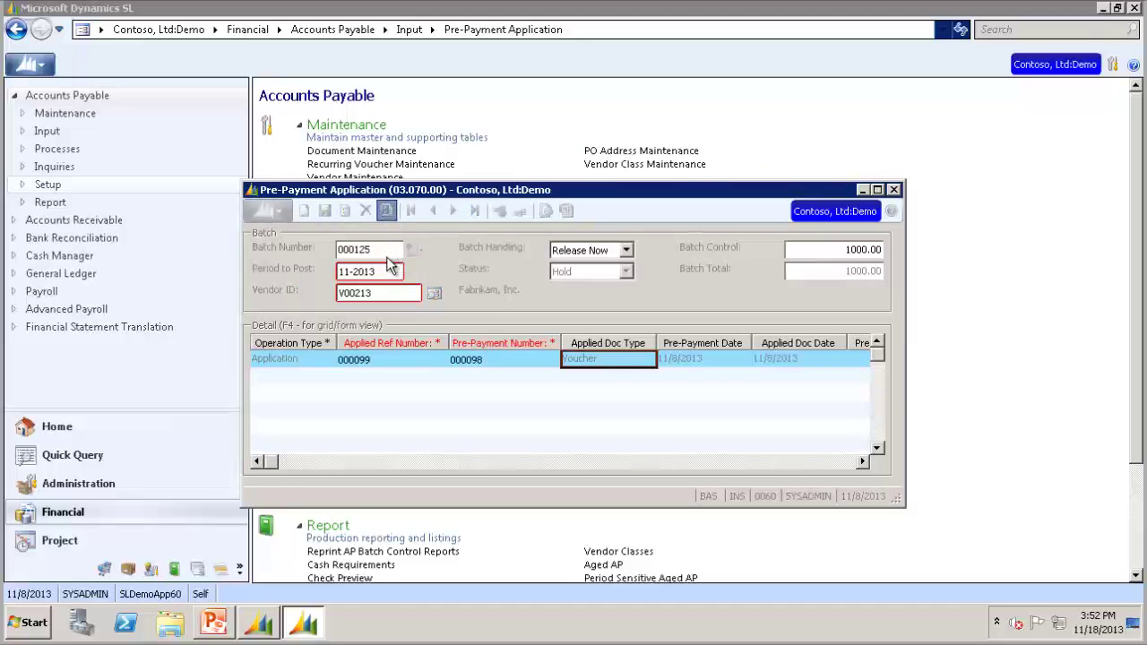
{"action": "left_click", "coordinate": [573, 361]}
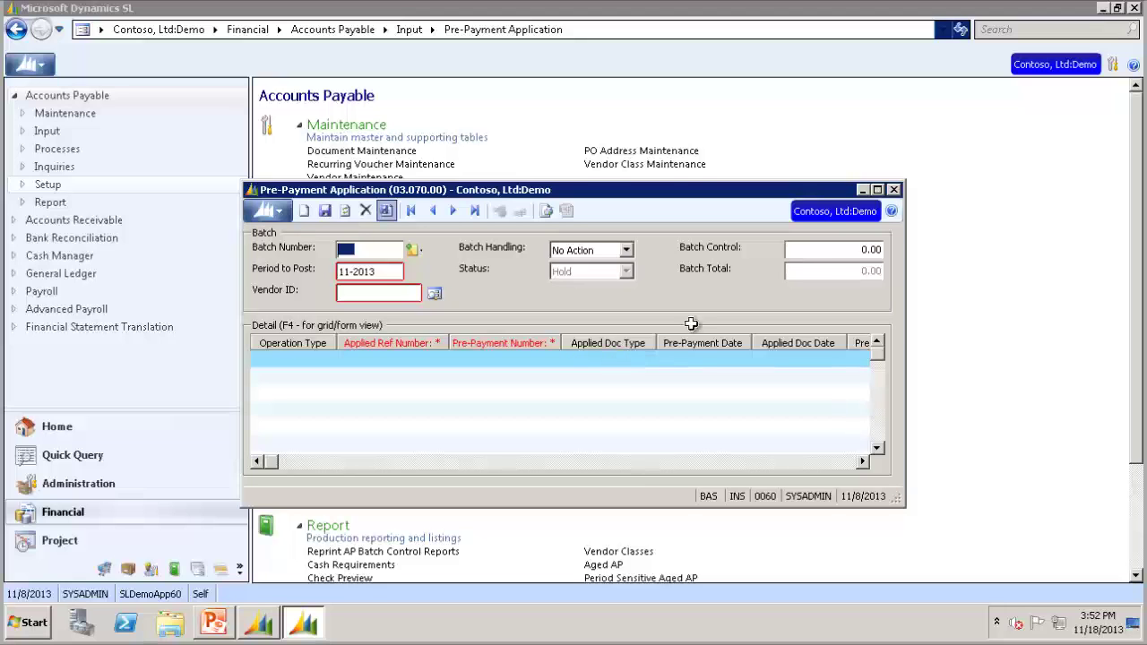
{"action": "left_click", "coordinate": [894, 191]}
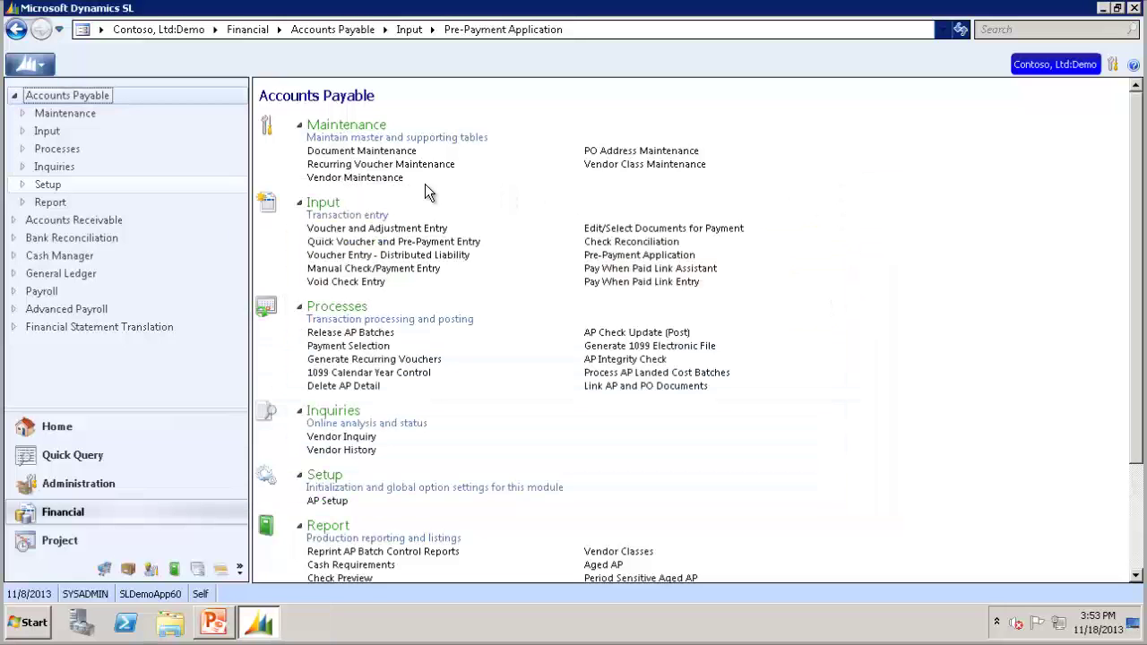
Look up vendor V00213 in Vendor Maintenance, review its balances and document list, and close the form
{"action": "left_click", "coordinate": [376, 187]}
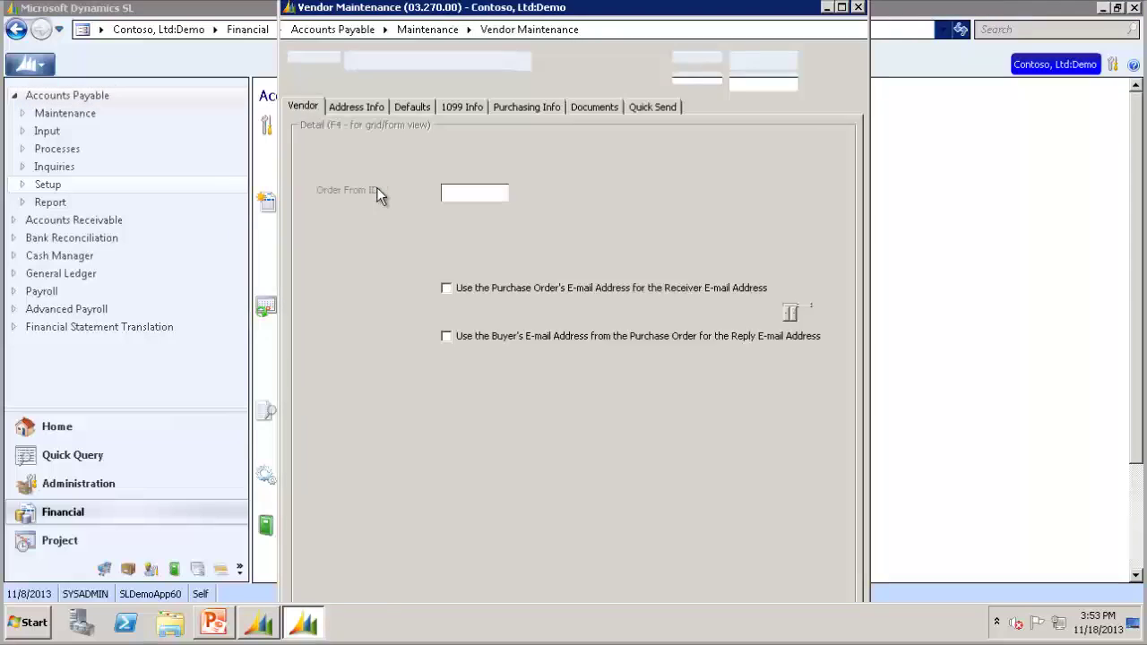
{"action": "type", "text": "V00213"}
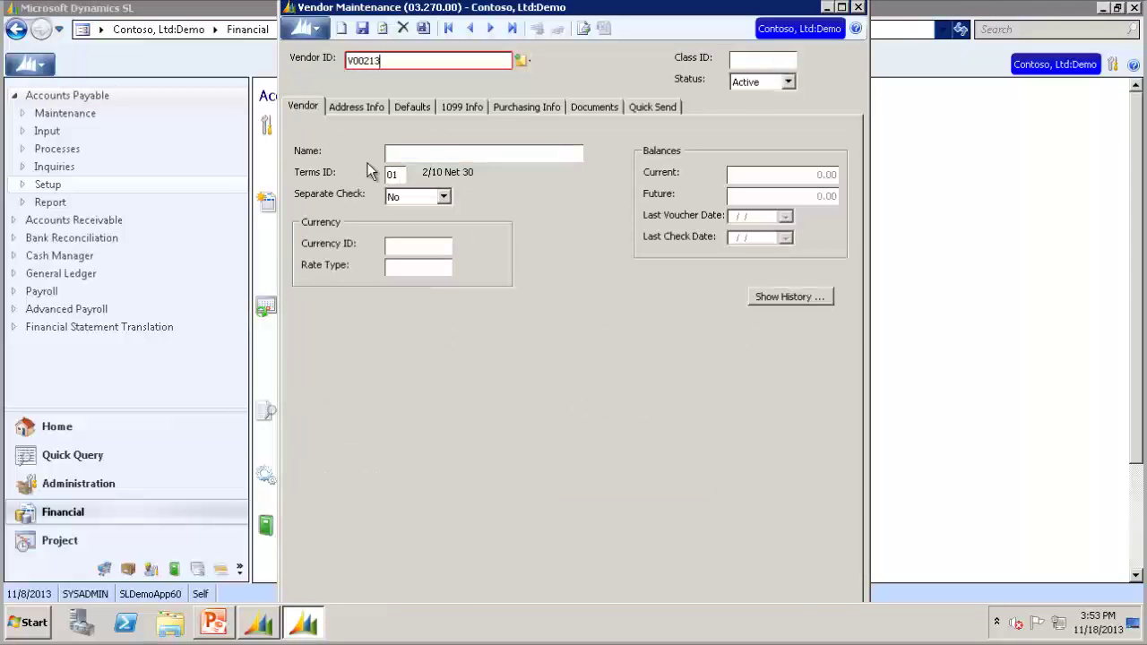
{"action": "key", "text": "Tab"}
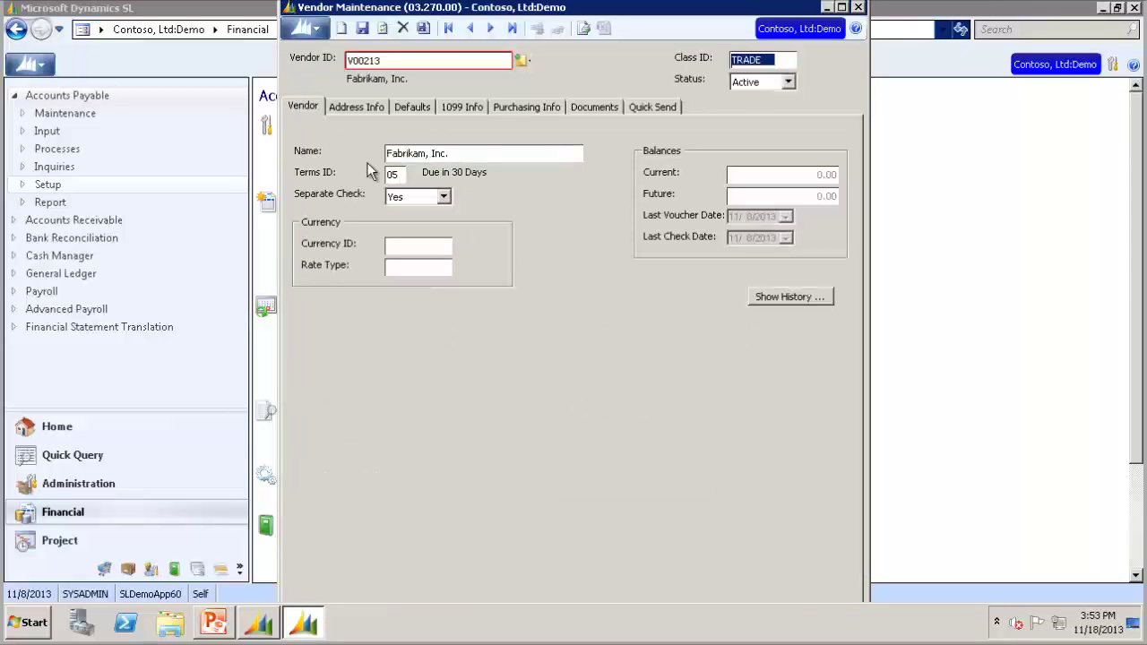
{"action": "left_click", "coordinate": [594, 108]}
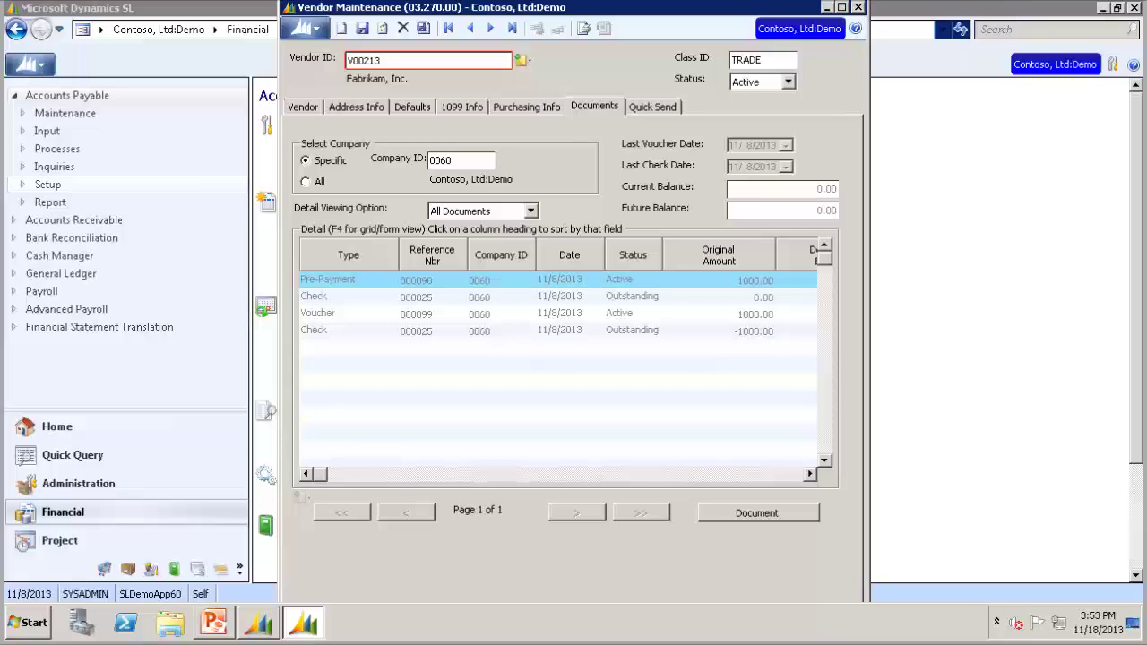
{"action": "left_click", "coordinate": [858, 7]}
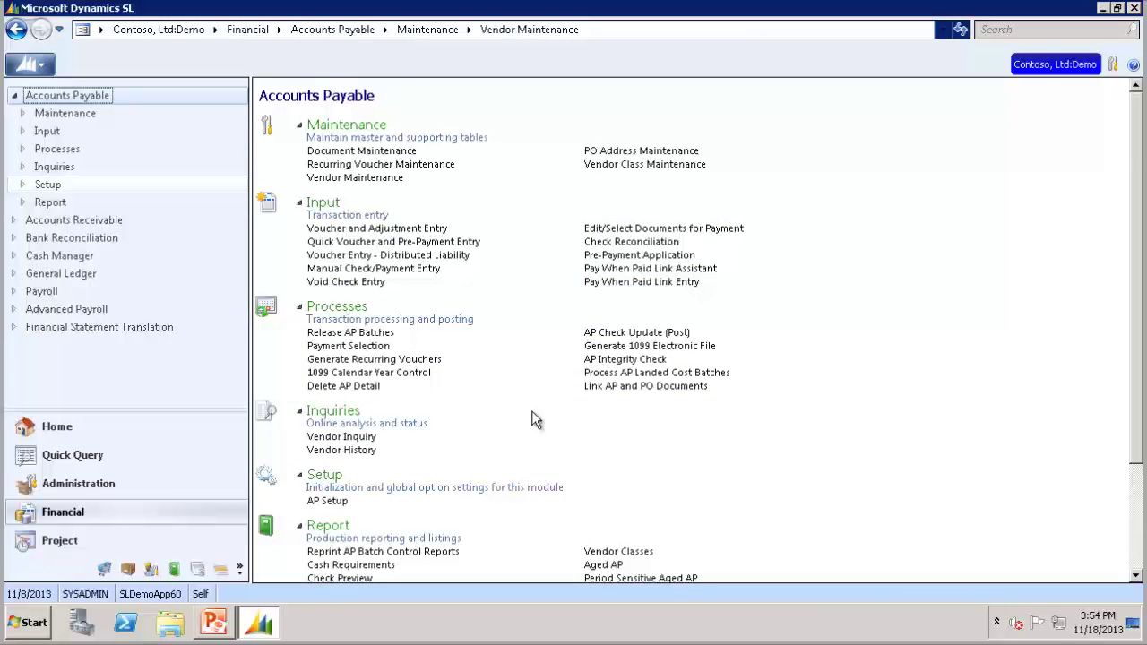
Preview the Vendor Period Trial Balance report in Prior Period format for period 11-2013, and close the report
{"action": "scroll", "coordinate": [531, 420], "scroll_direction": "down", "scroll_amount": 3}
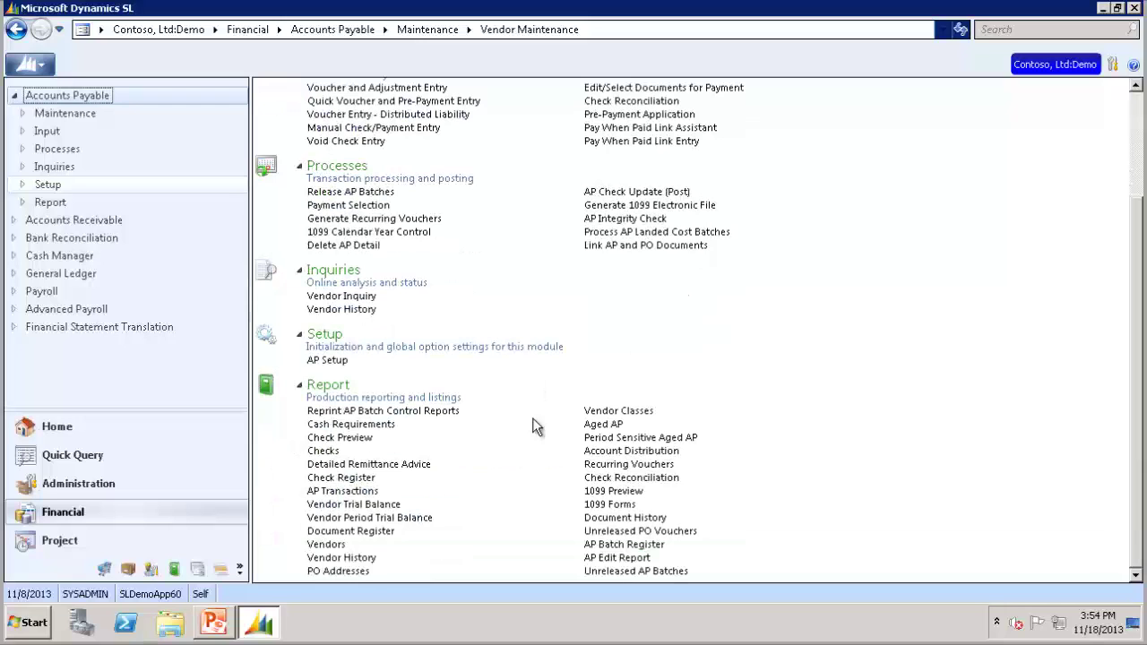
{"action": "left_click", "coordinate": [408, 518]}
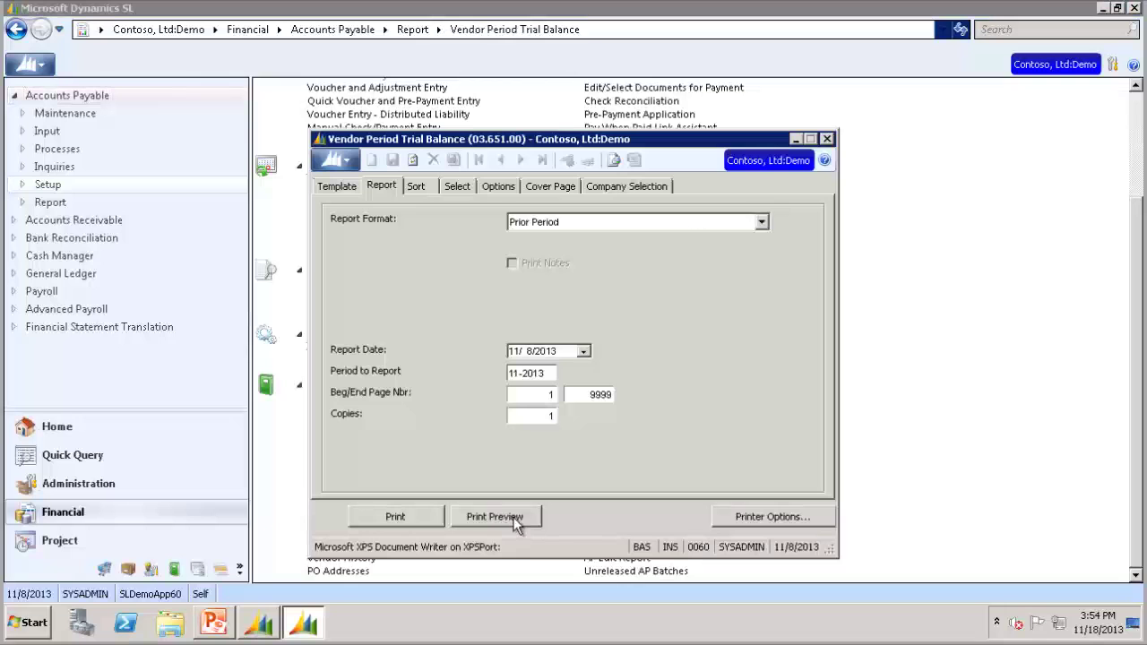
{"action": "left_click", "coordinate": [514, 517]}
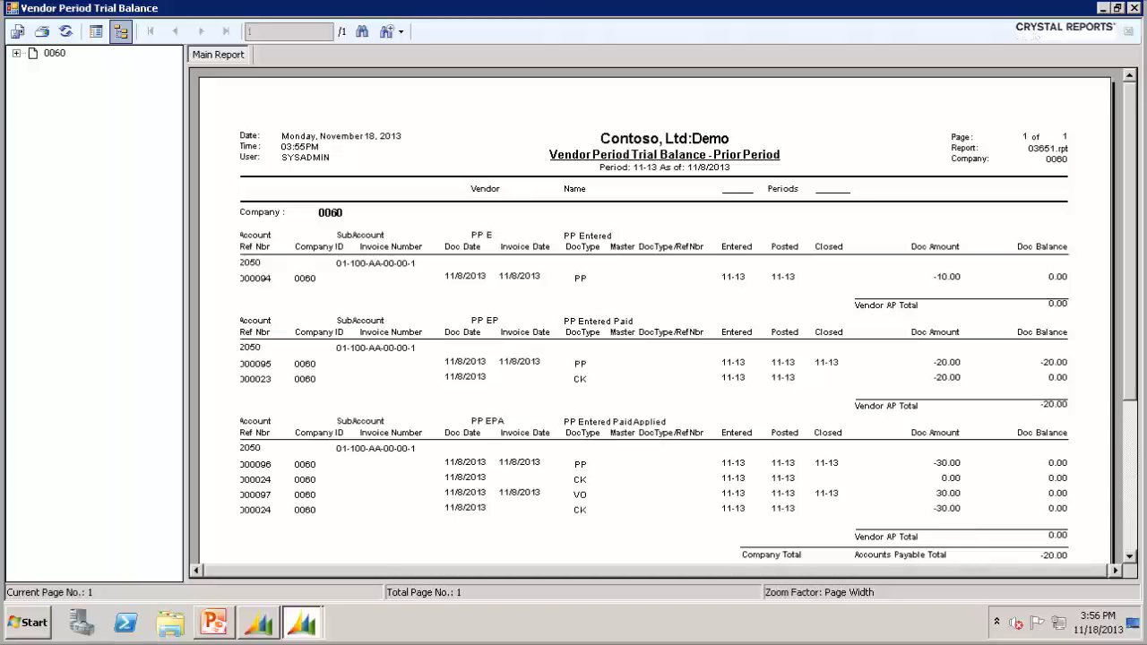
{"action": "left_click", "coordinate": [1134, 8]}
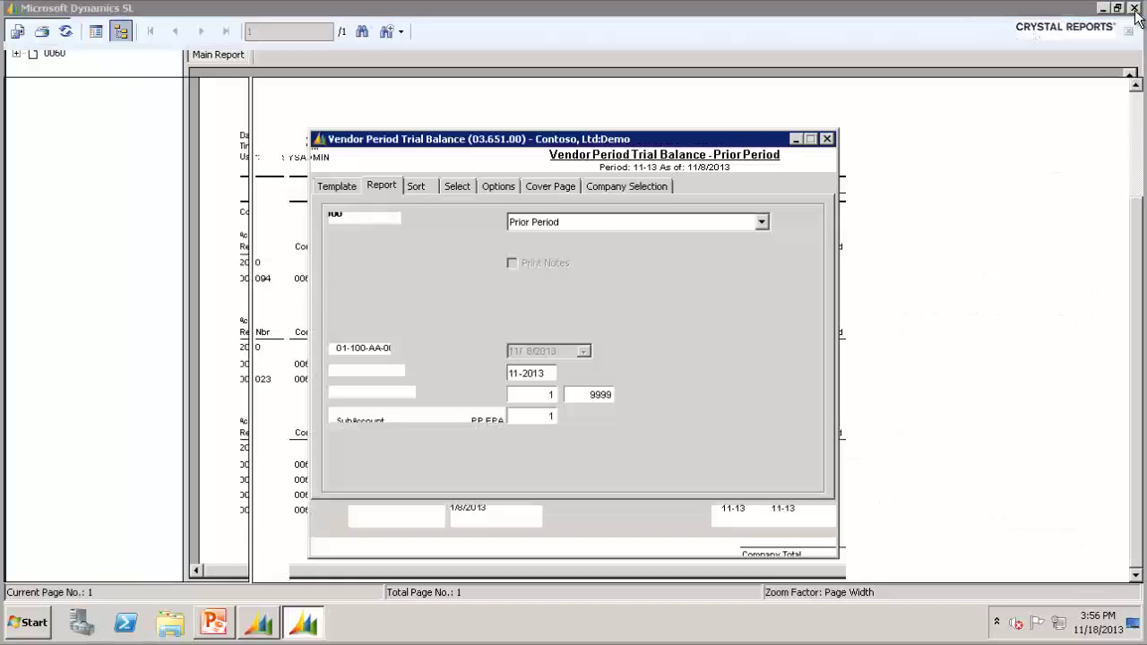
{"action": "left_click", "coordinate": [827, 139]}
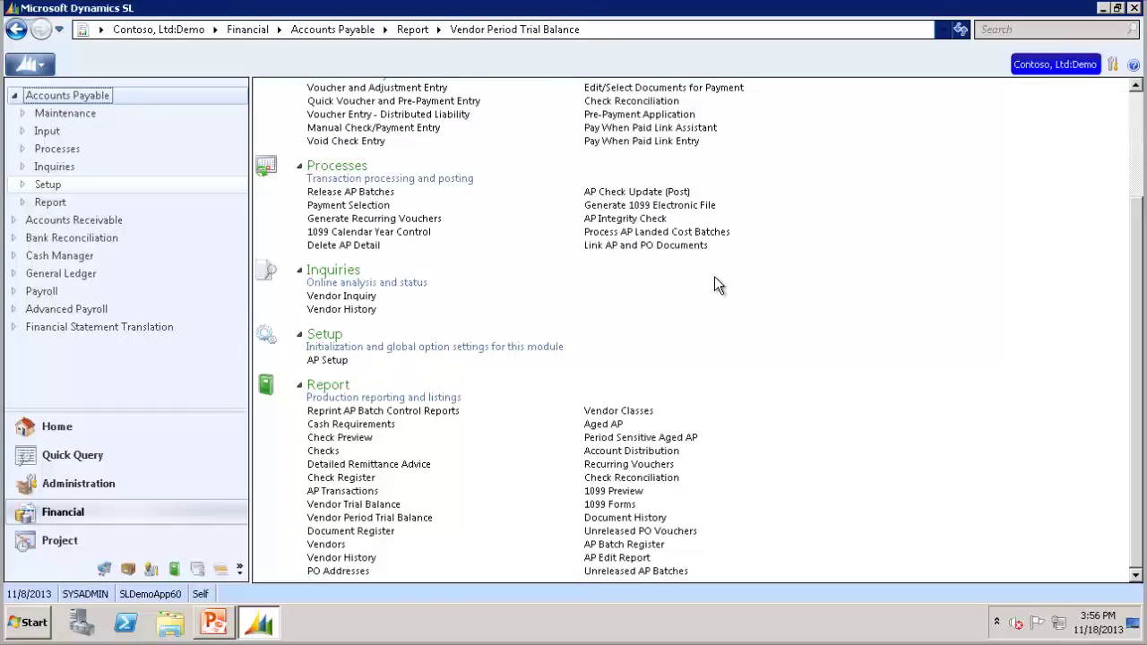
Preview the Period Sensitive Aged AP report in Detail format for period 11-2013 and examine the open pre-payments
{"action": "left_click", "coordinate": [624, 439]}
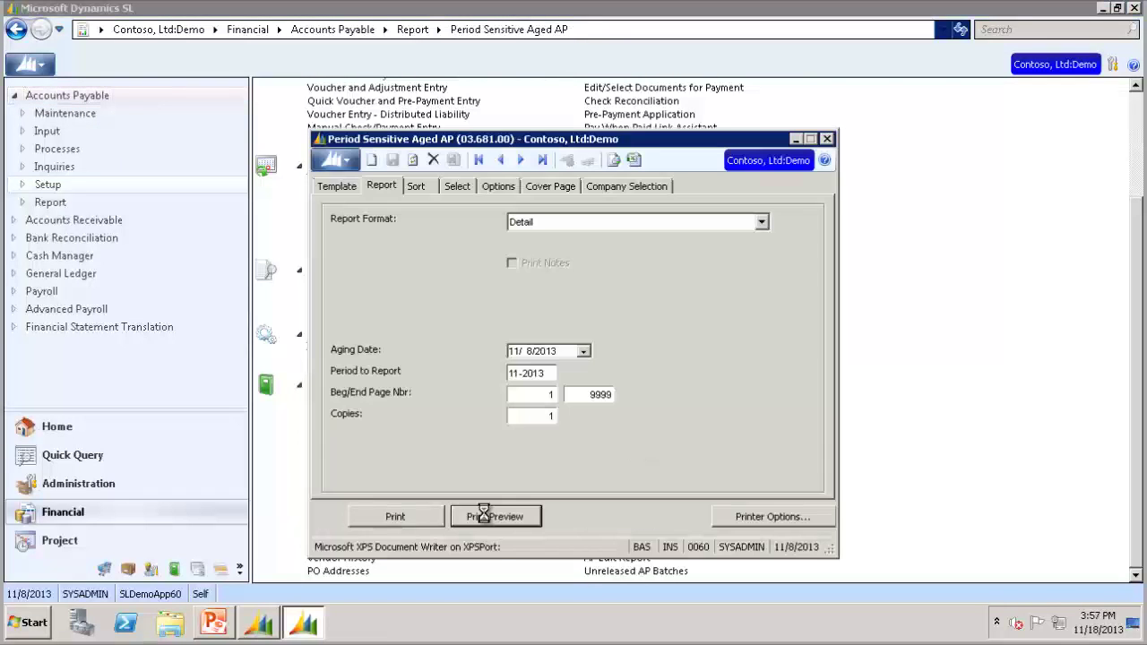
{"action": "left_click", "coordinate": [484, 513]}
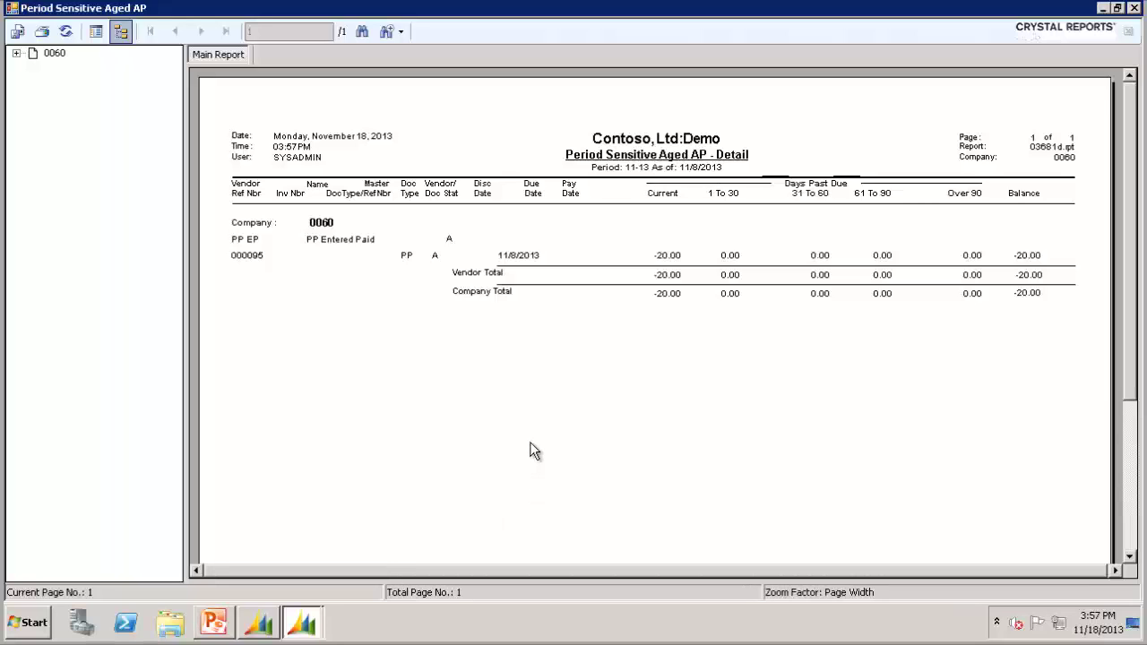
{"action": "left_click", "coordinate": [507, 293]}
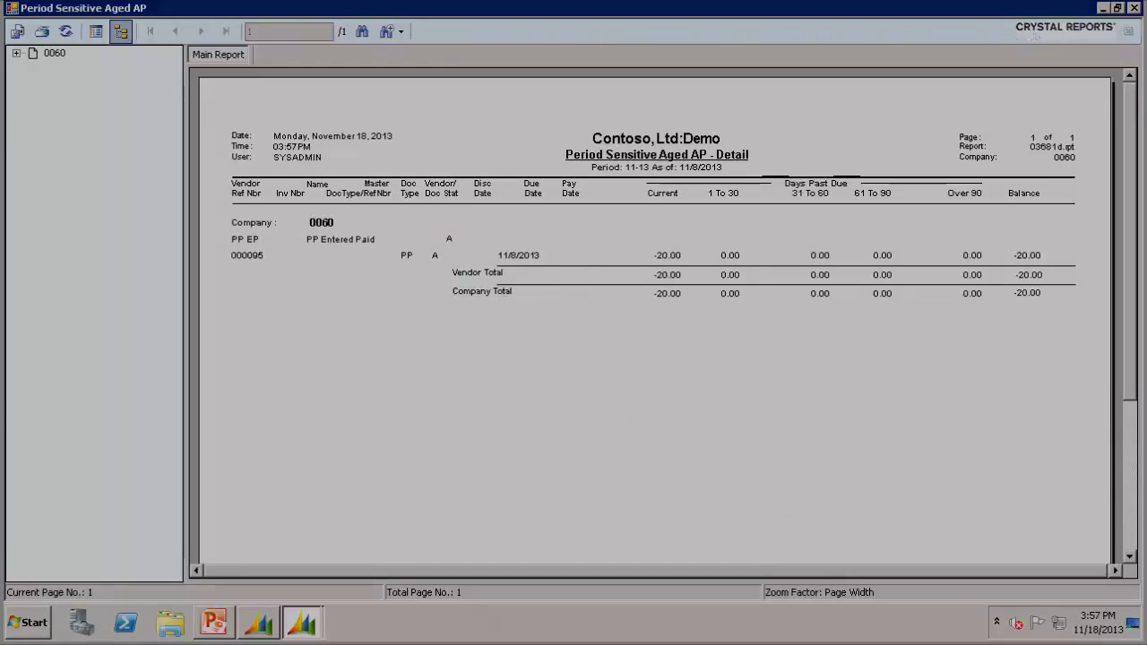